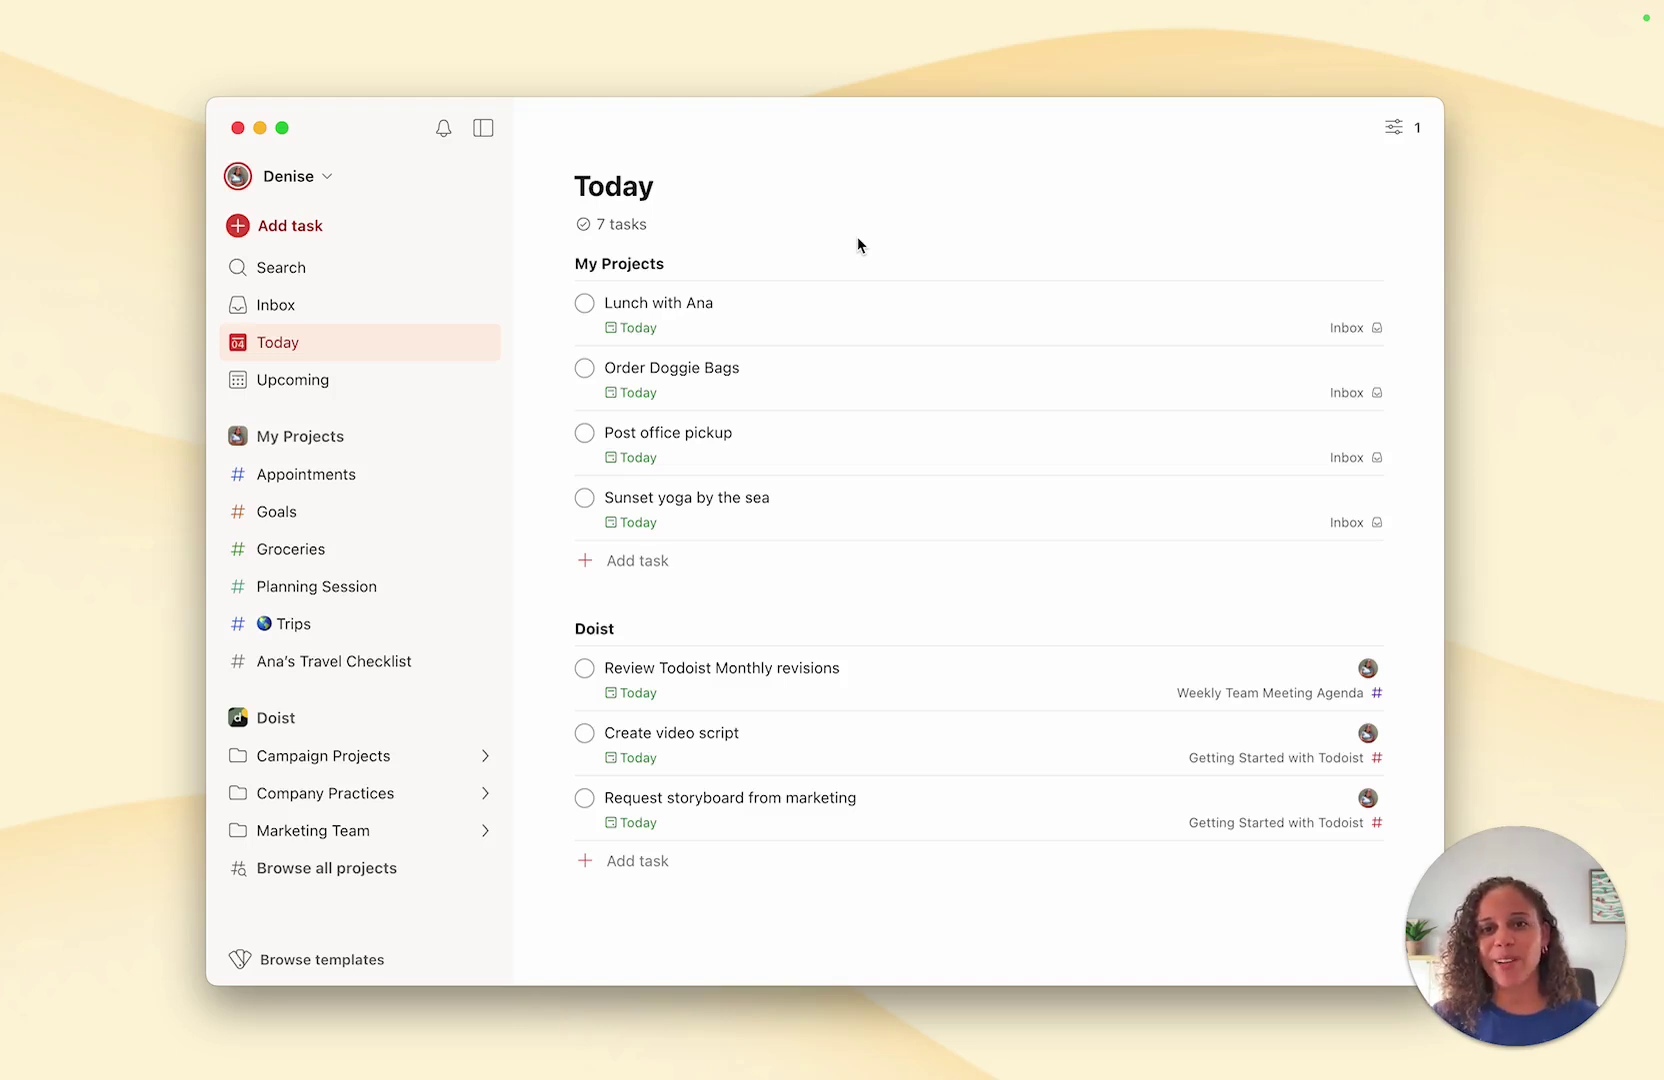
Step: Open the original travel checklist project and scroll through its sections from Before the Trip to Clothes
click(379, 668)
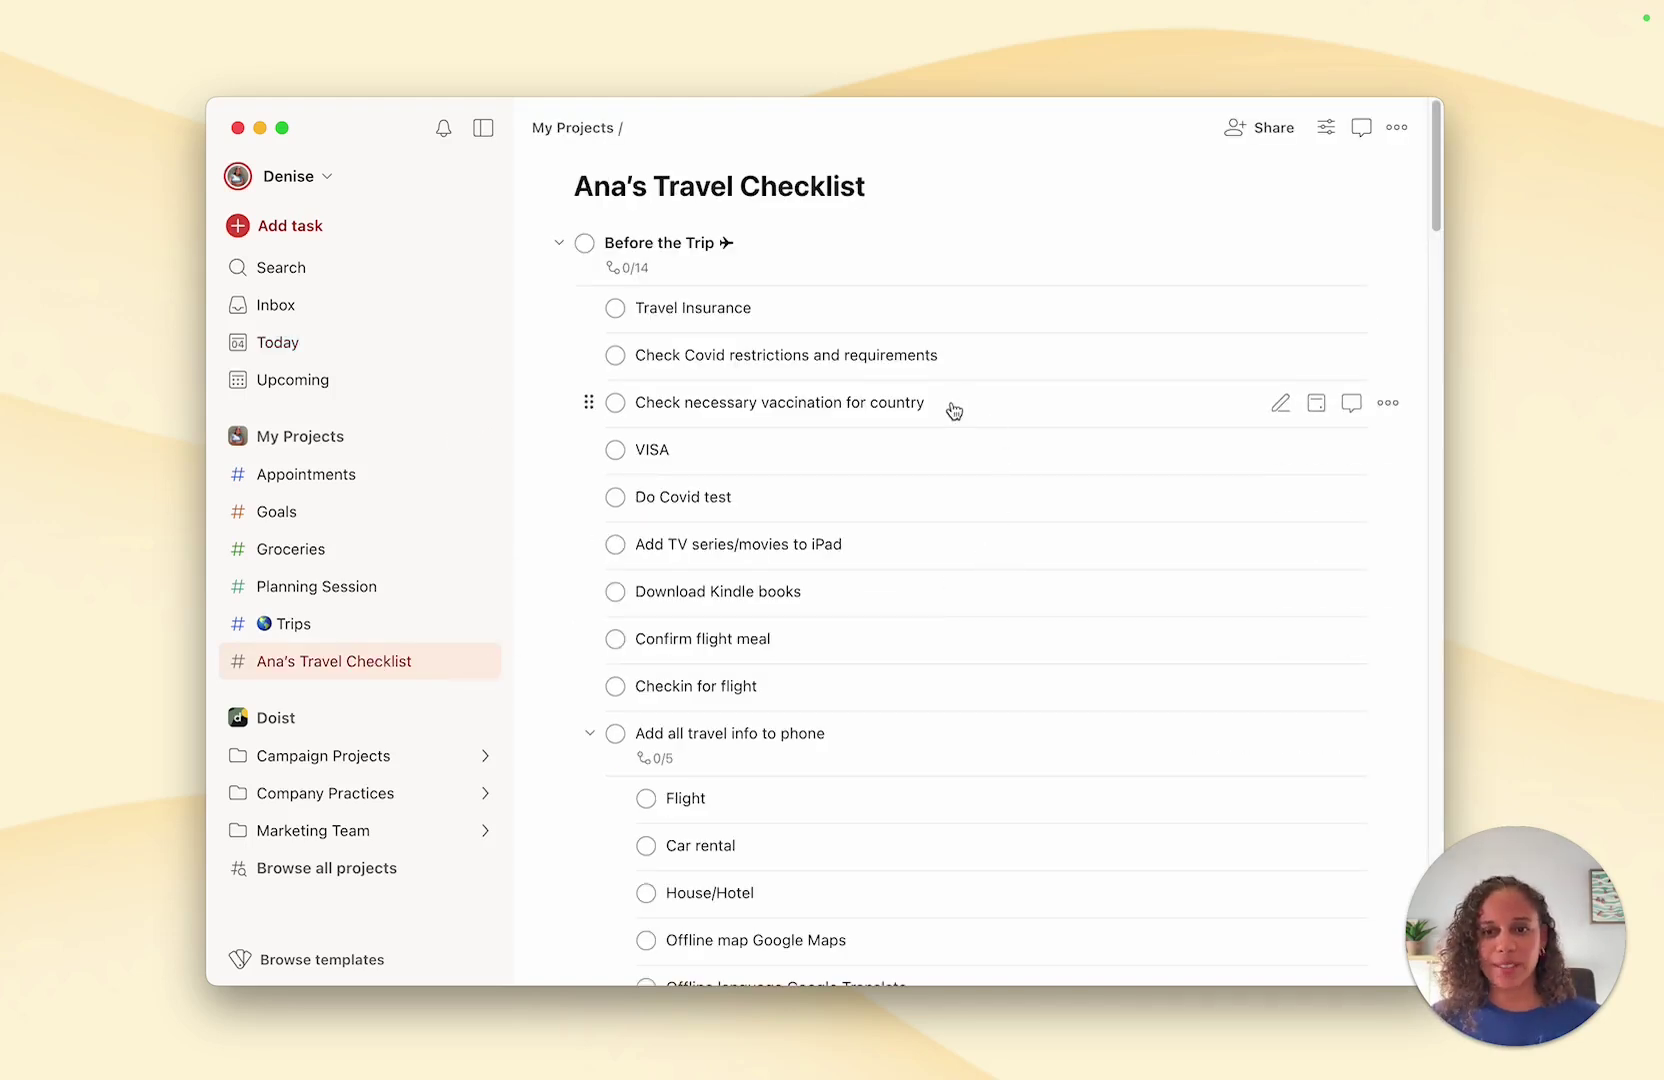
scroll(933, 416, down, 10)
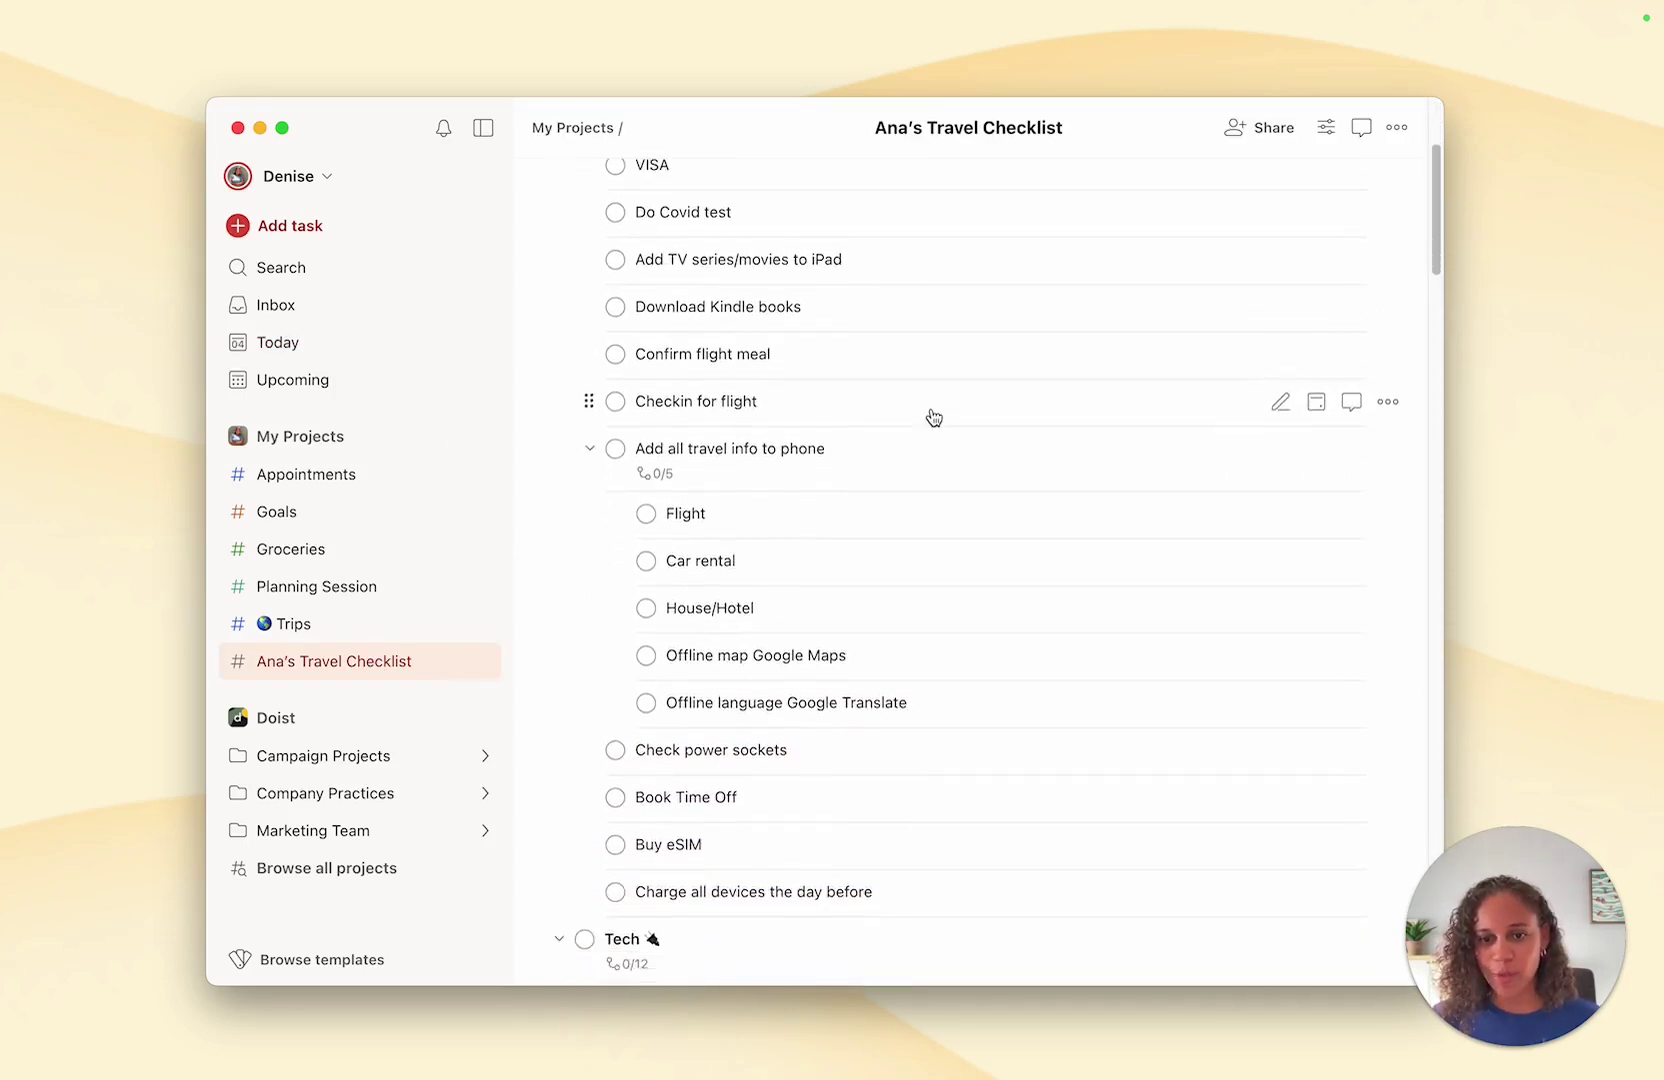
scroll(933, 416, down, 20)
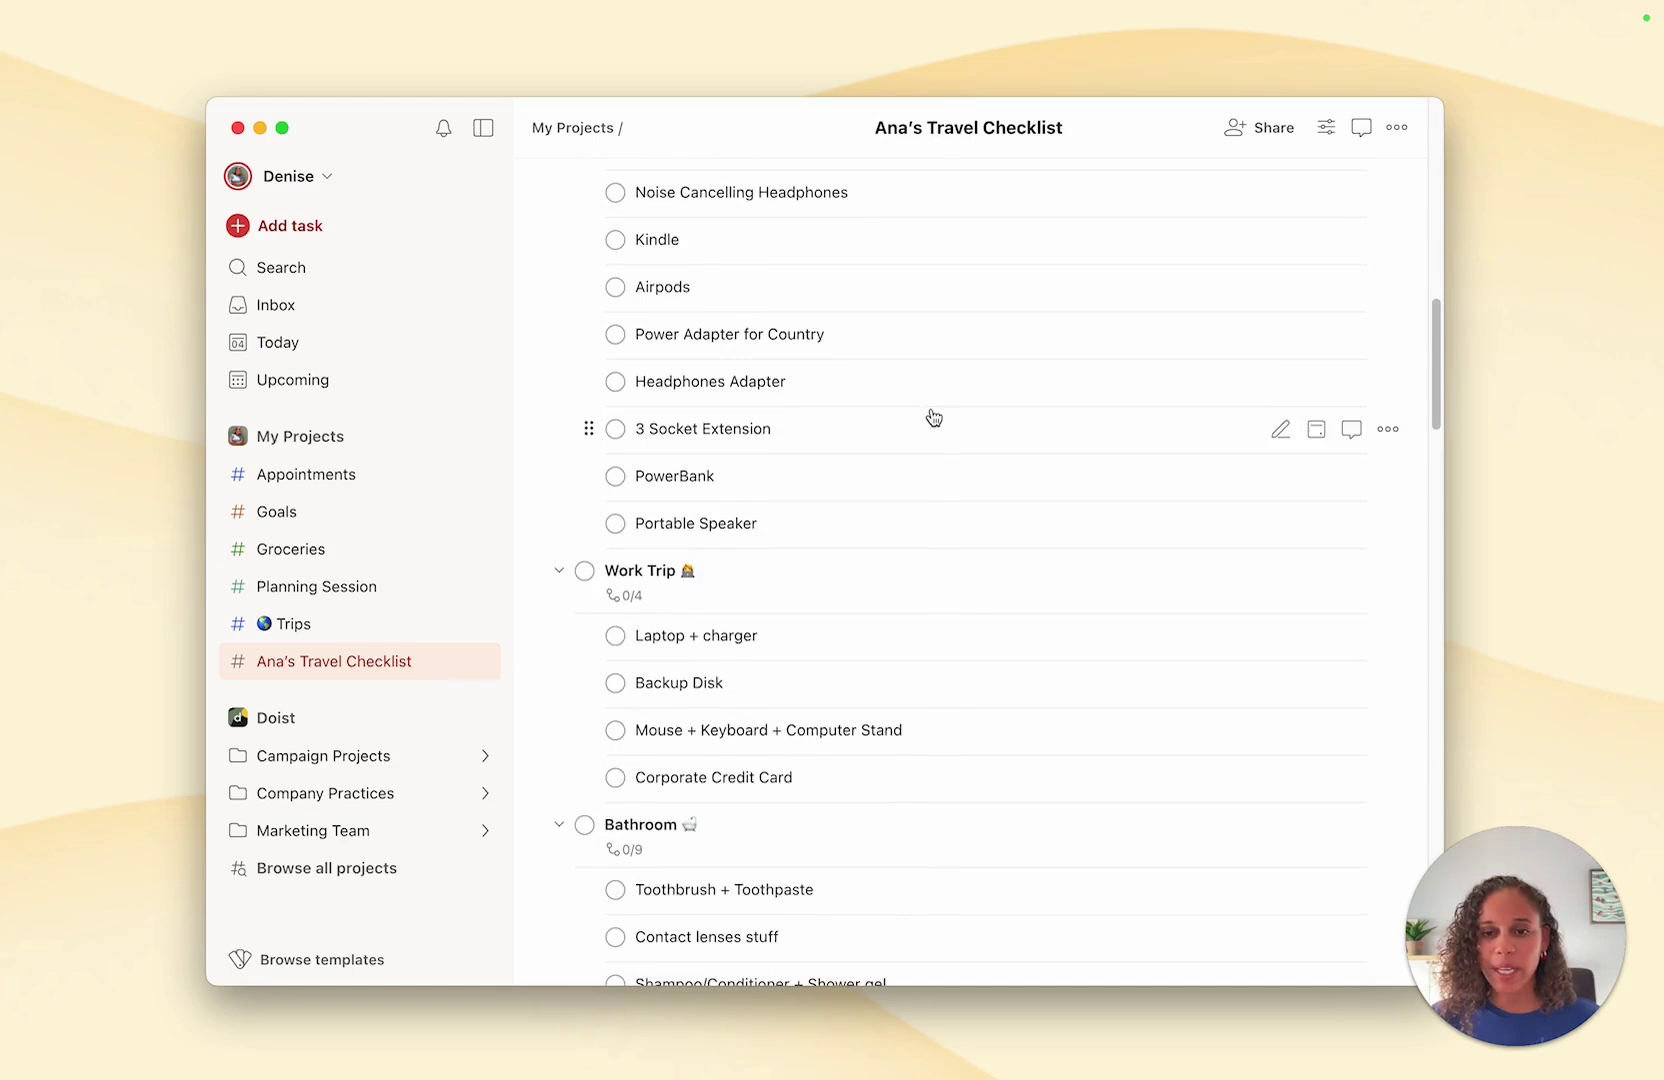
scroll(933, 416, down, 13)
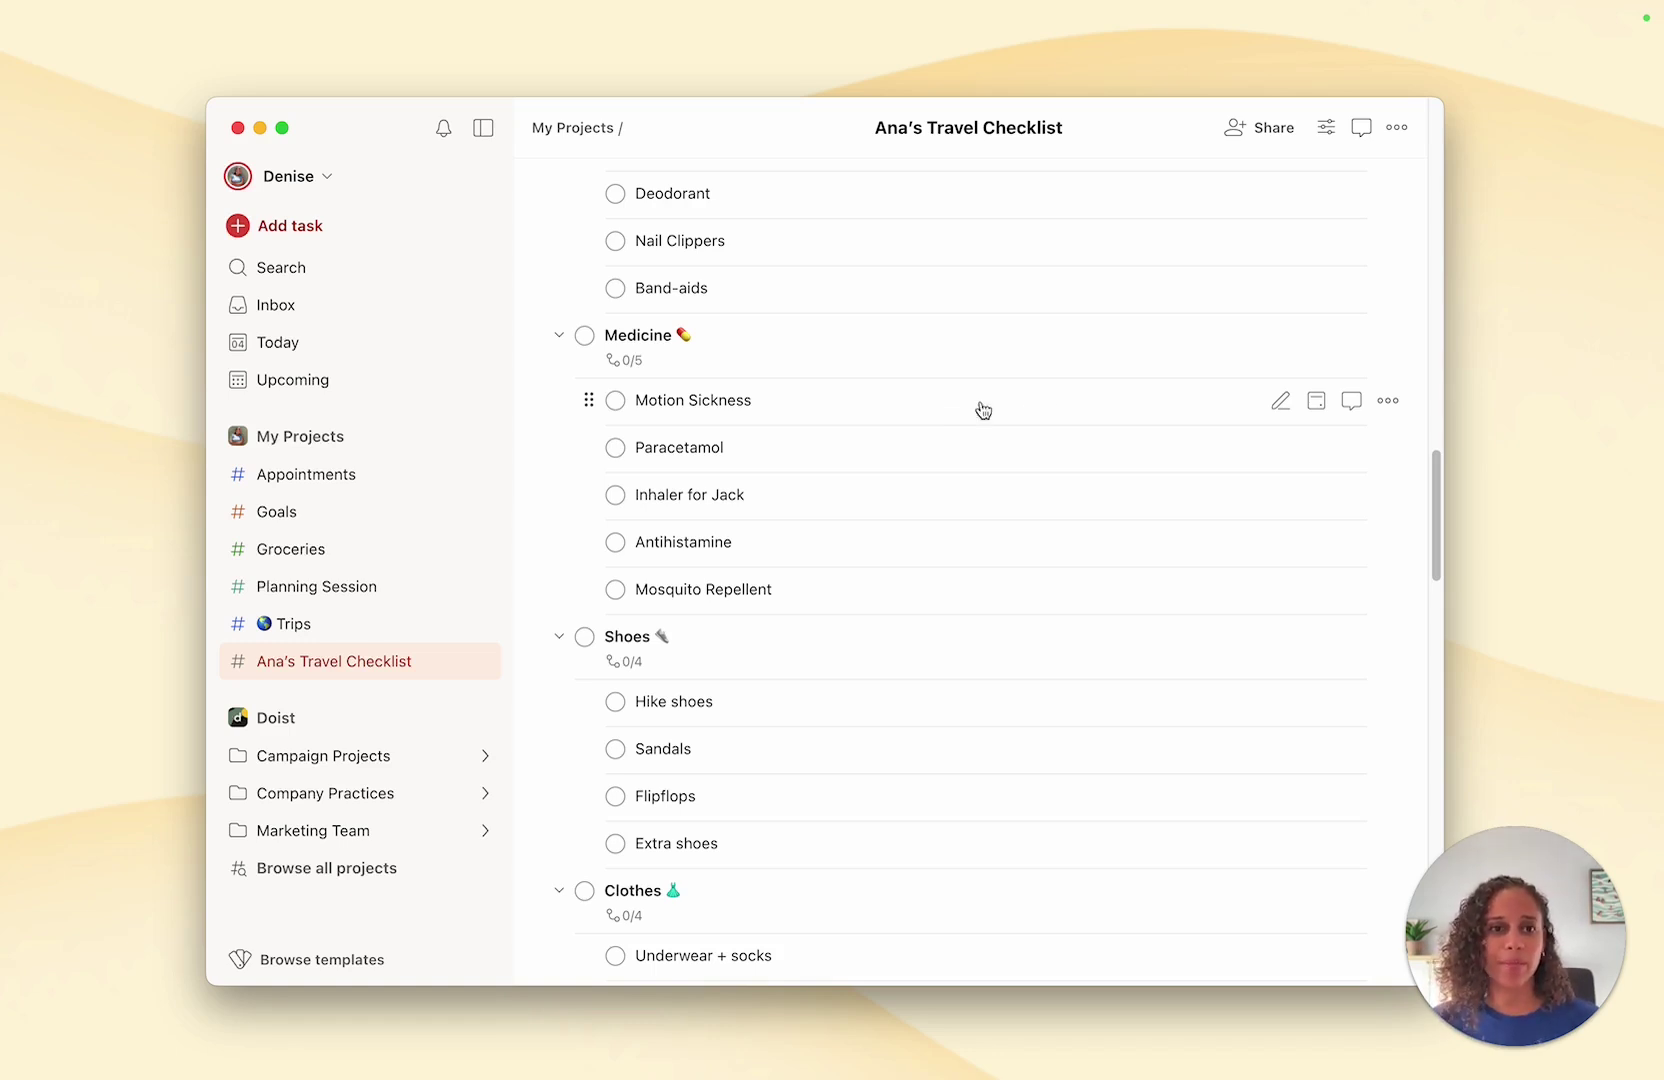
Step: Start saving the project as a template, trimming the owner's name to leave 'Travel Checklist'
click(1392, 128)
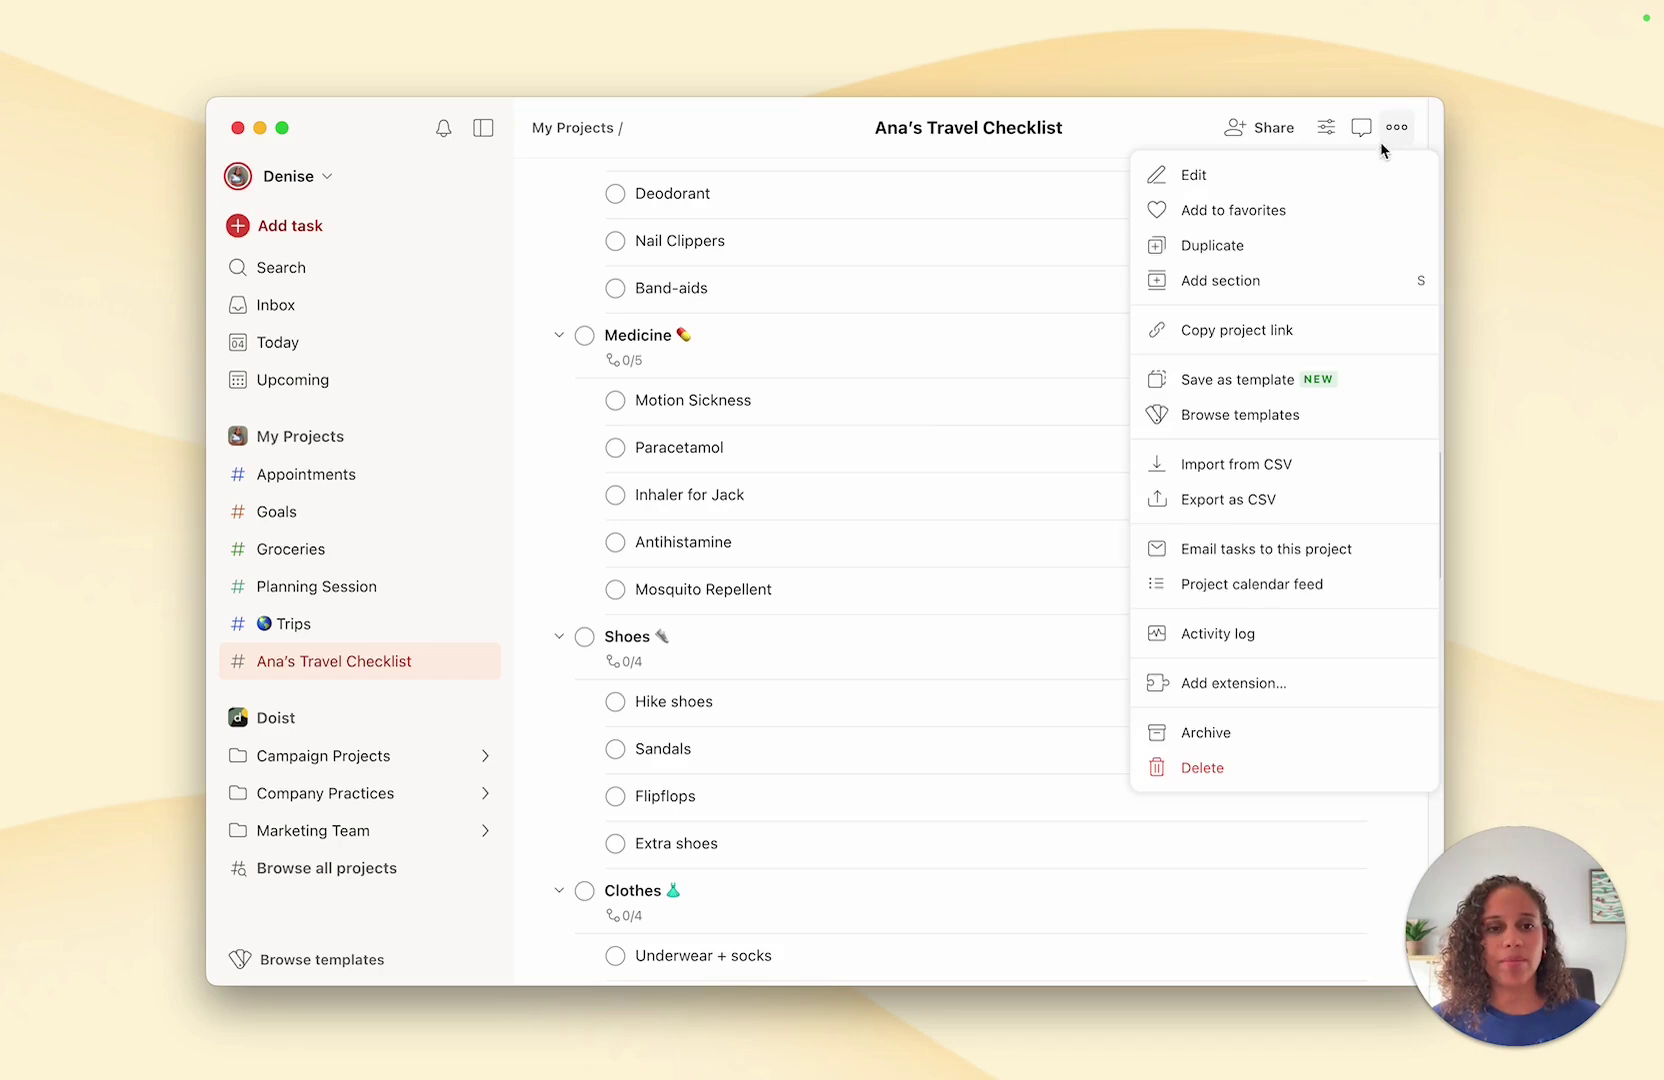
click(1351, 395)
click(823, 268)
click(646, 254)
key(BackSpace)
drag(646, 254, 577, 256)
key(BackSpace)
Step: Describe the template as 'Travel checklist with everything I can think of', make it Blue, and save
click(458, 517)
text(Travel checklist with everything I can think of)
click(368, 399)
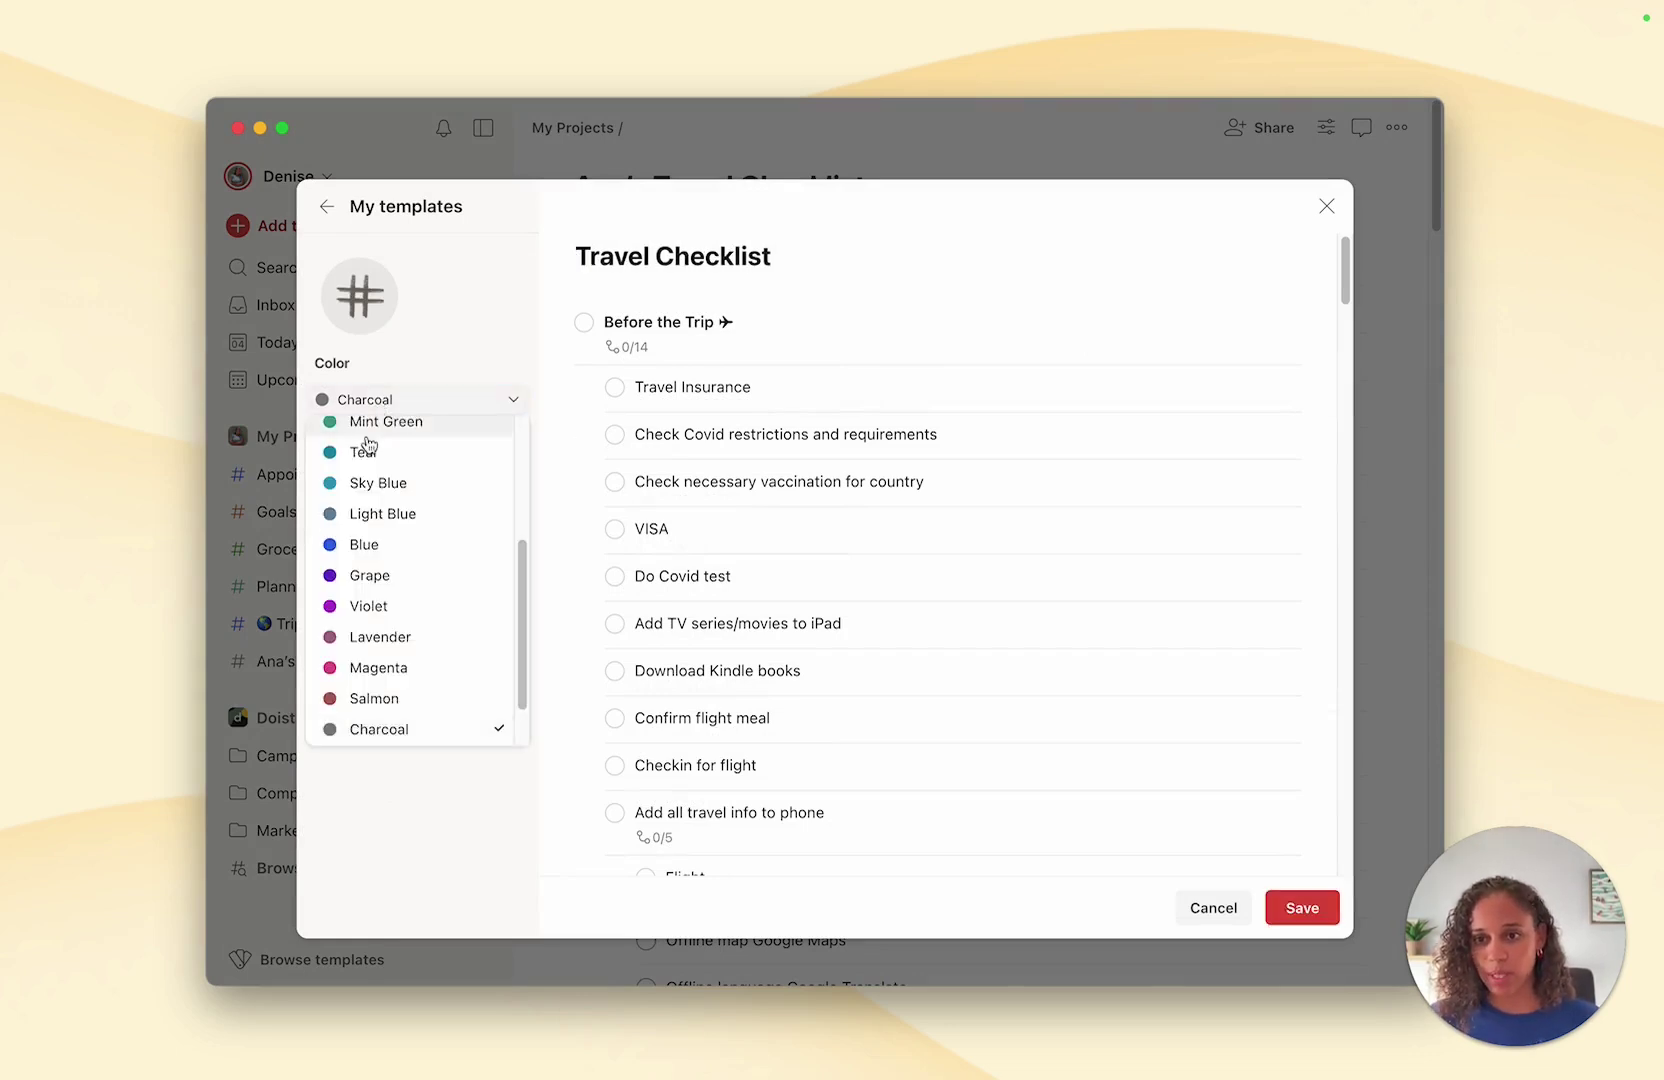
click(370, 546)
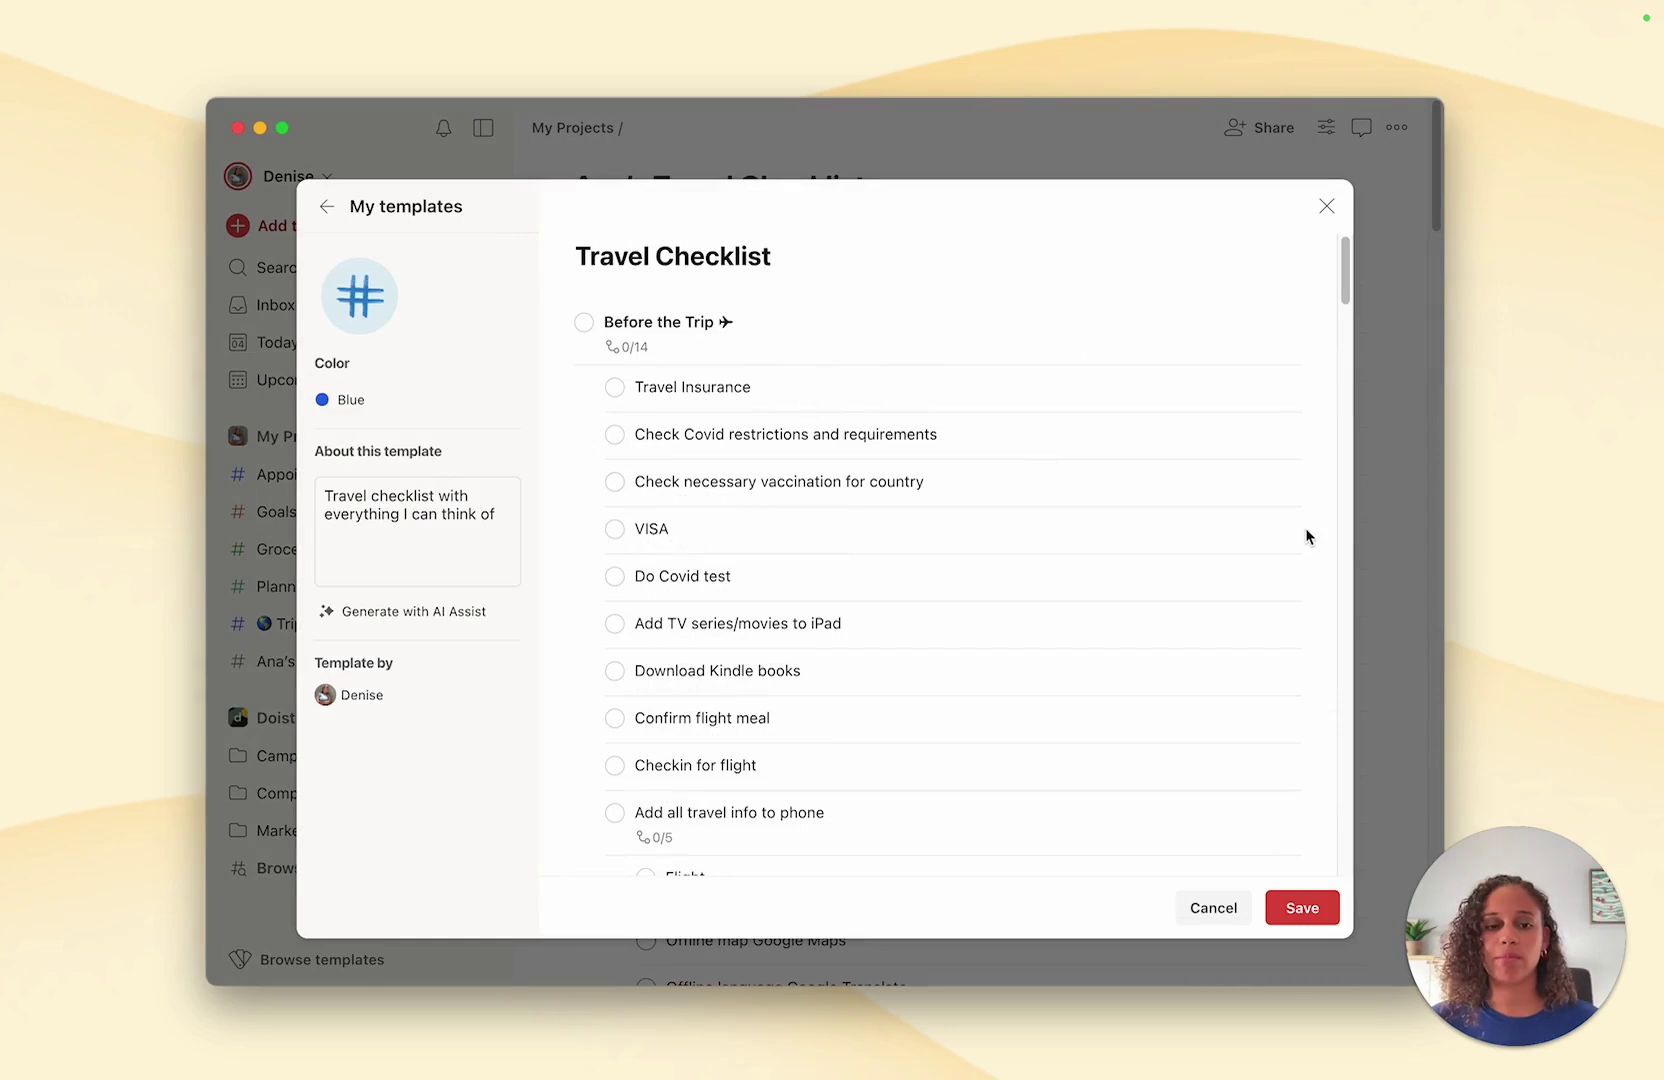
click(1318, 910)
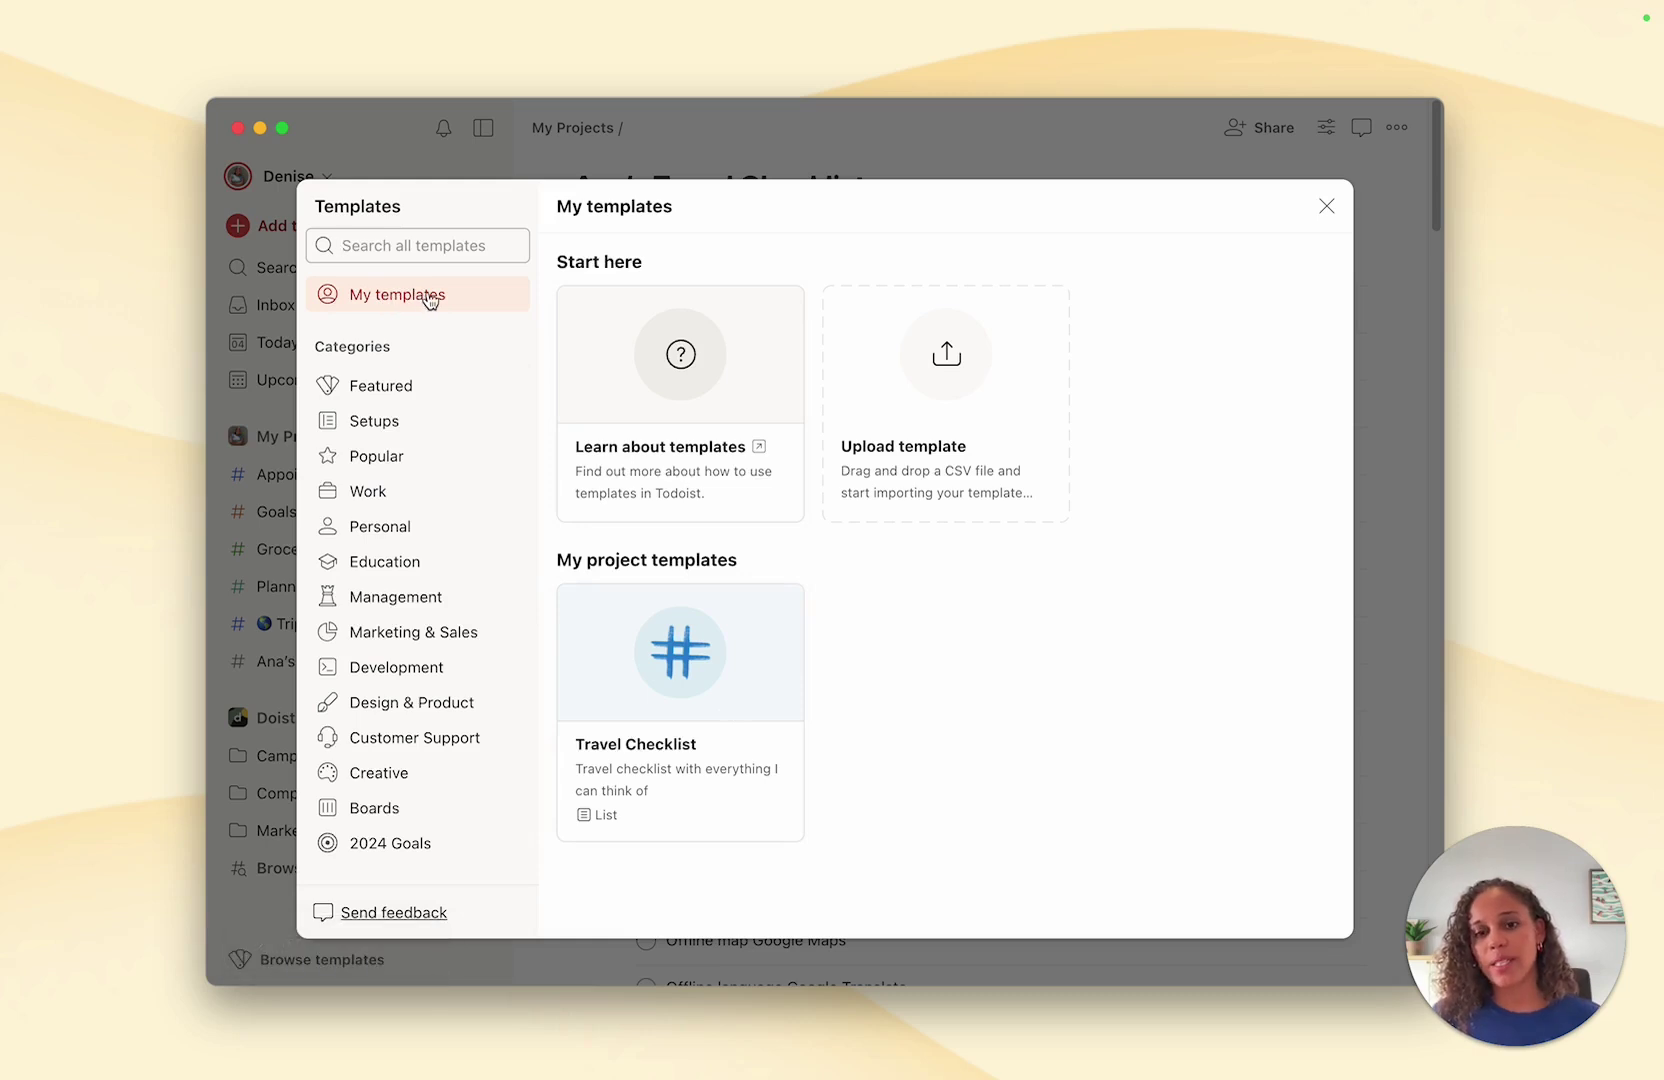
click(1388, 618)
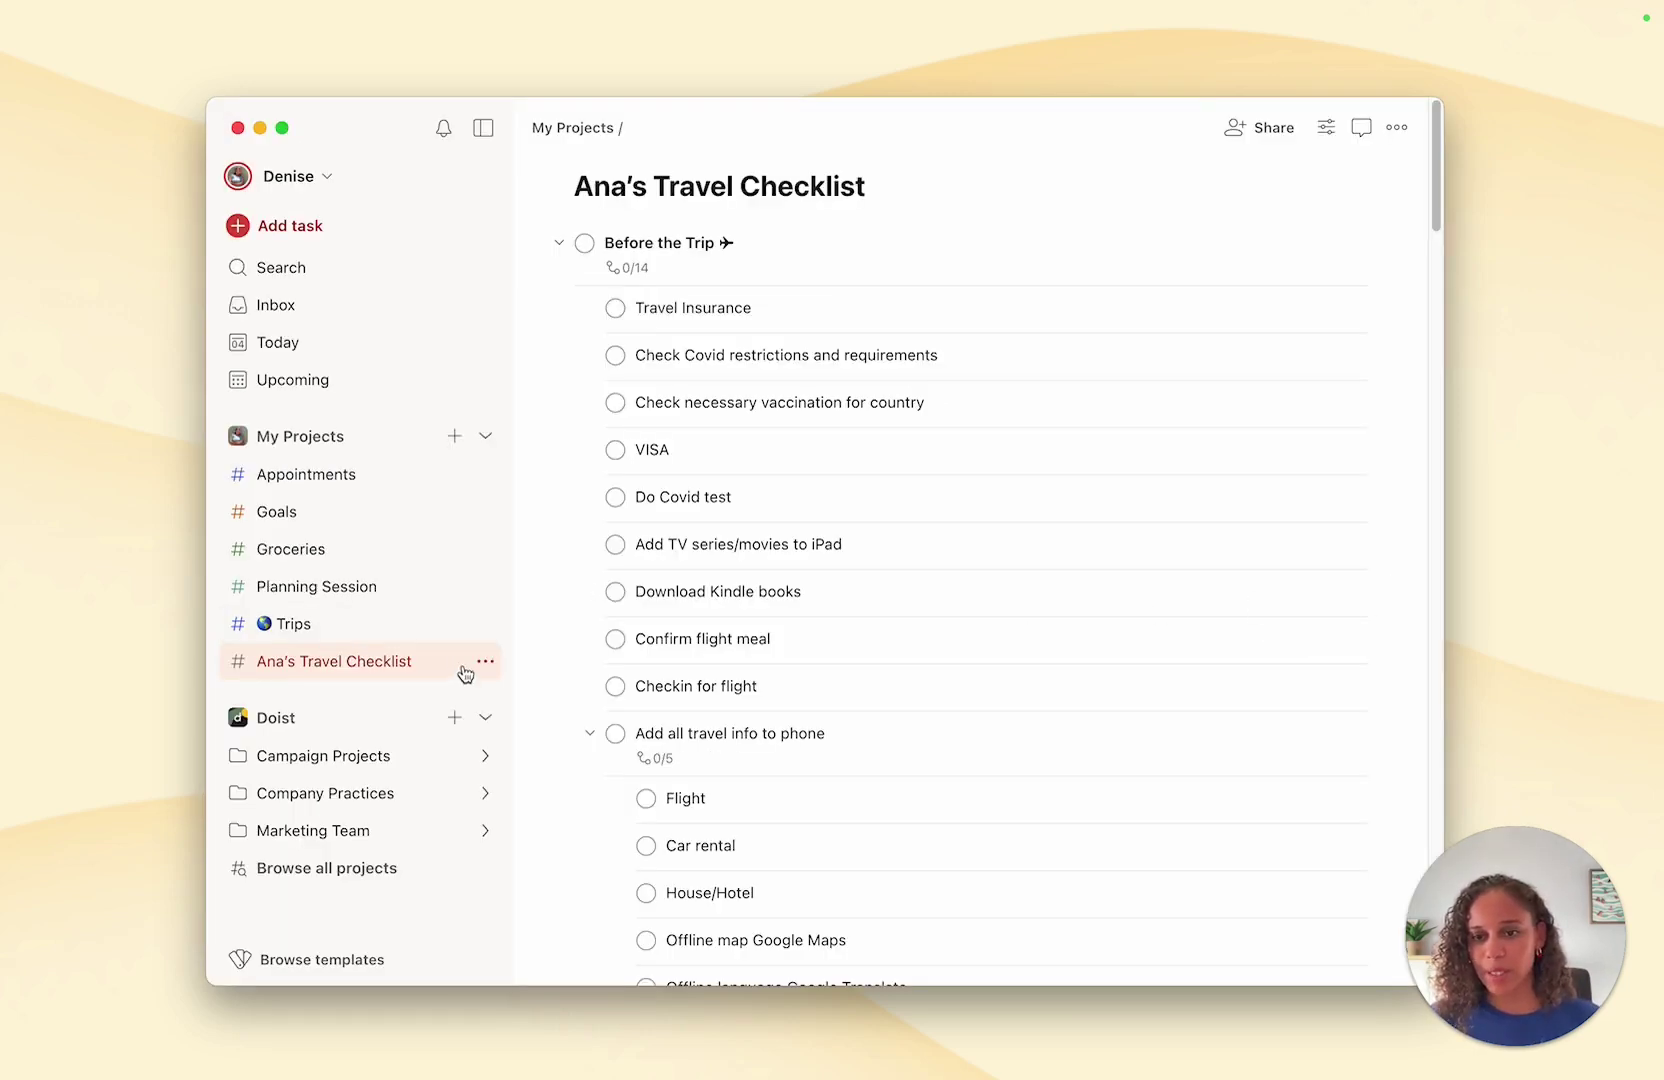
Step: Delete the original travel checklist project from the sidebar, confirming the deletion
click(483, 664)
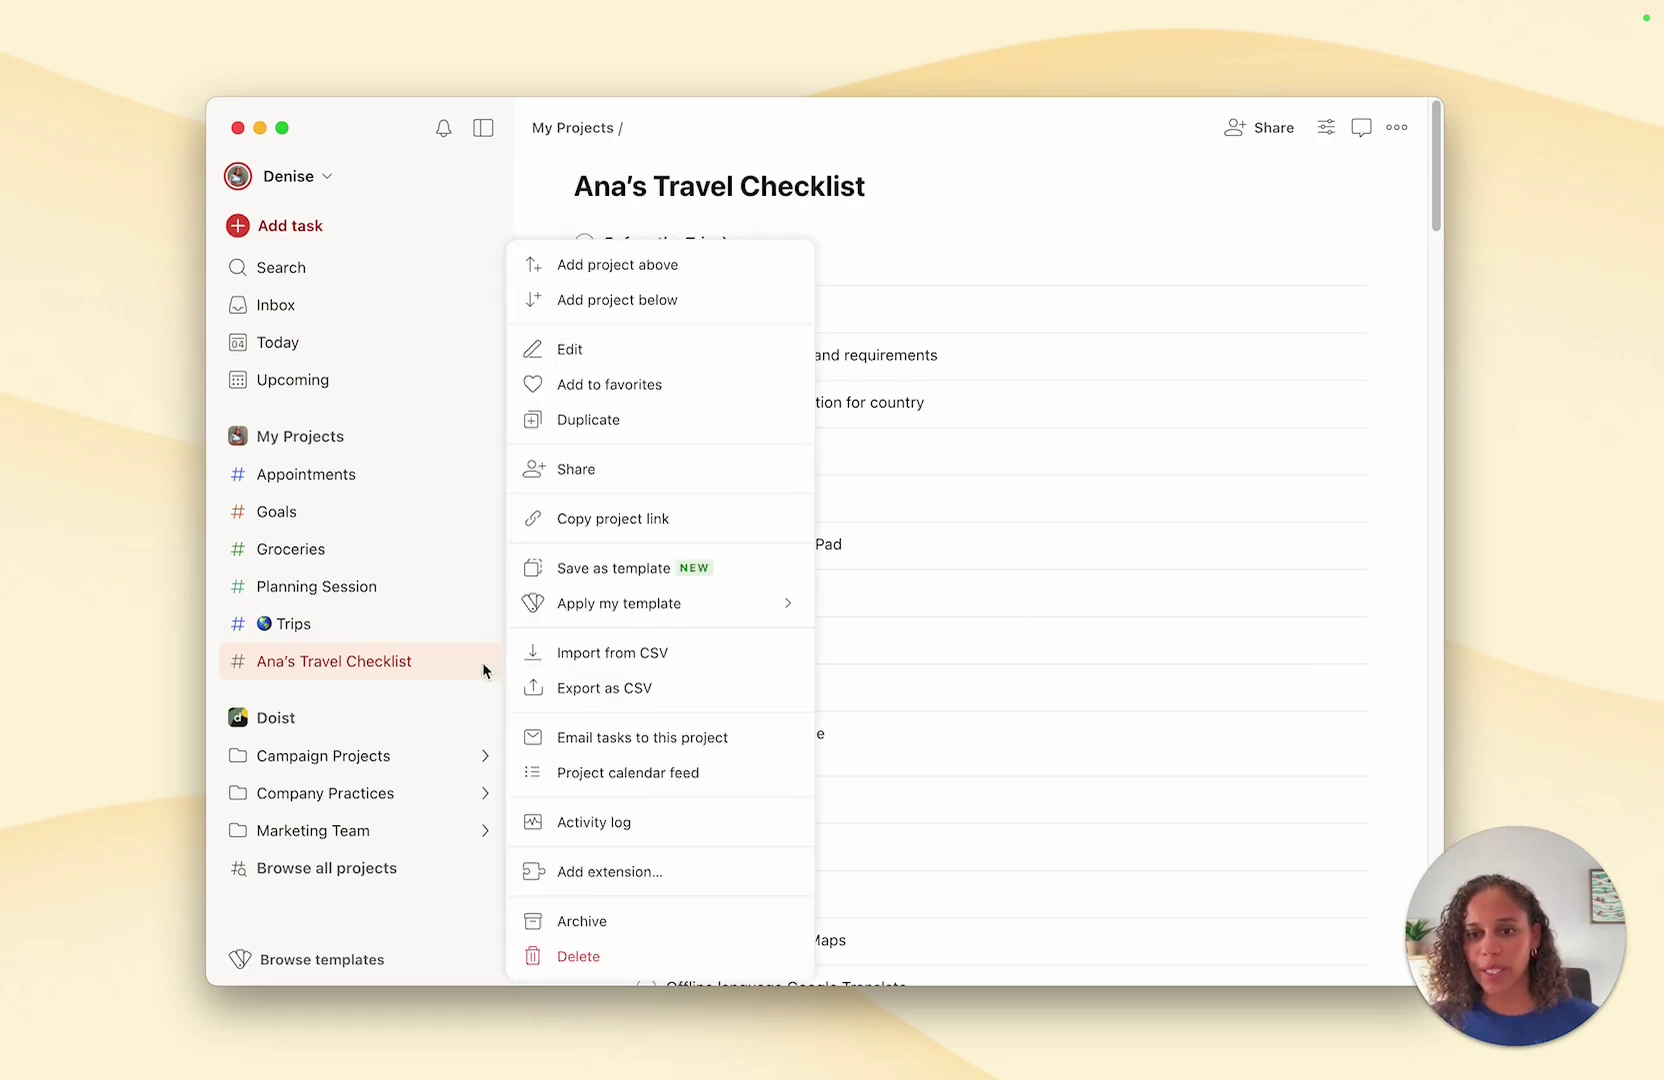
click(592, 956)
click(1015, 350)
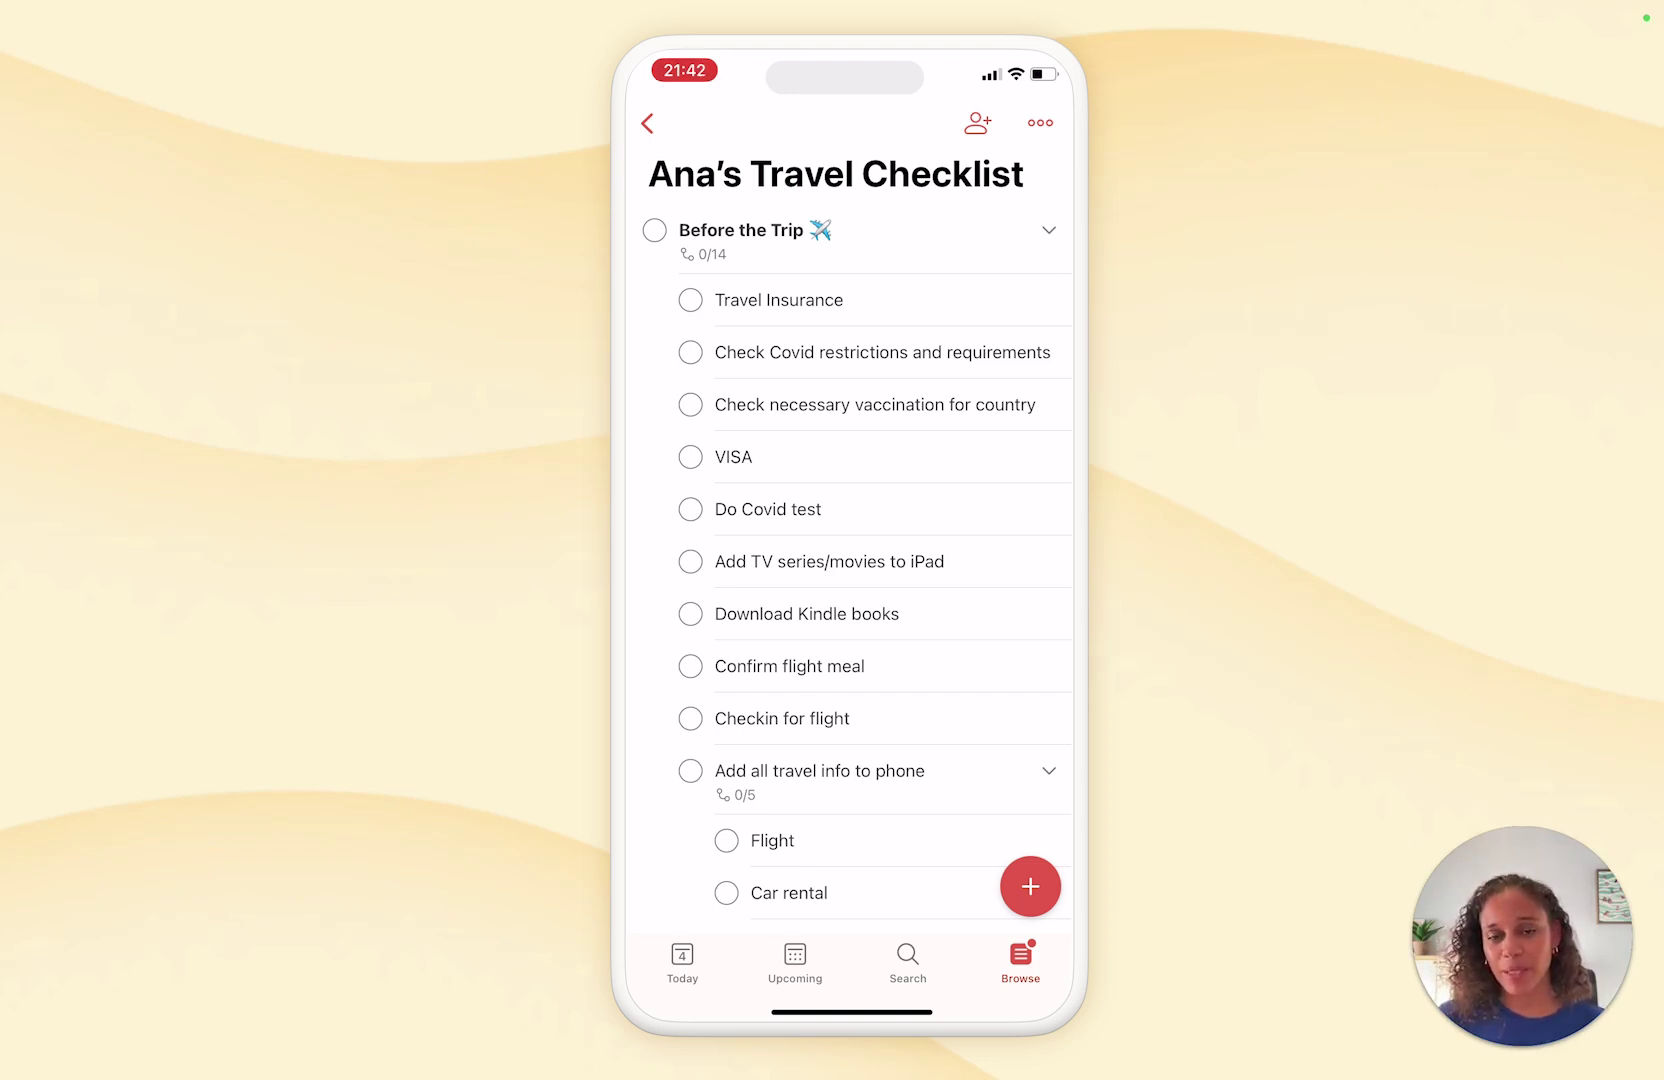
Step: On the phone, begin saving the checklist as a template and paste in the description
click(1040, 122)
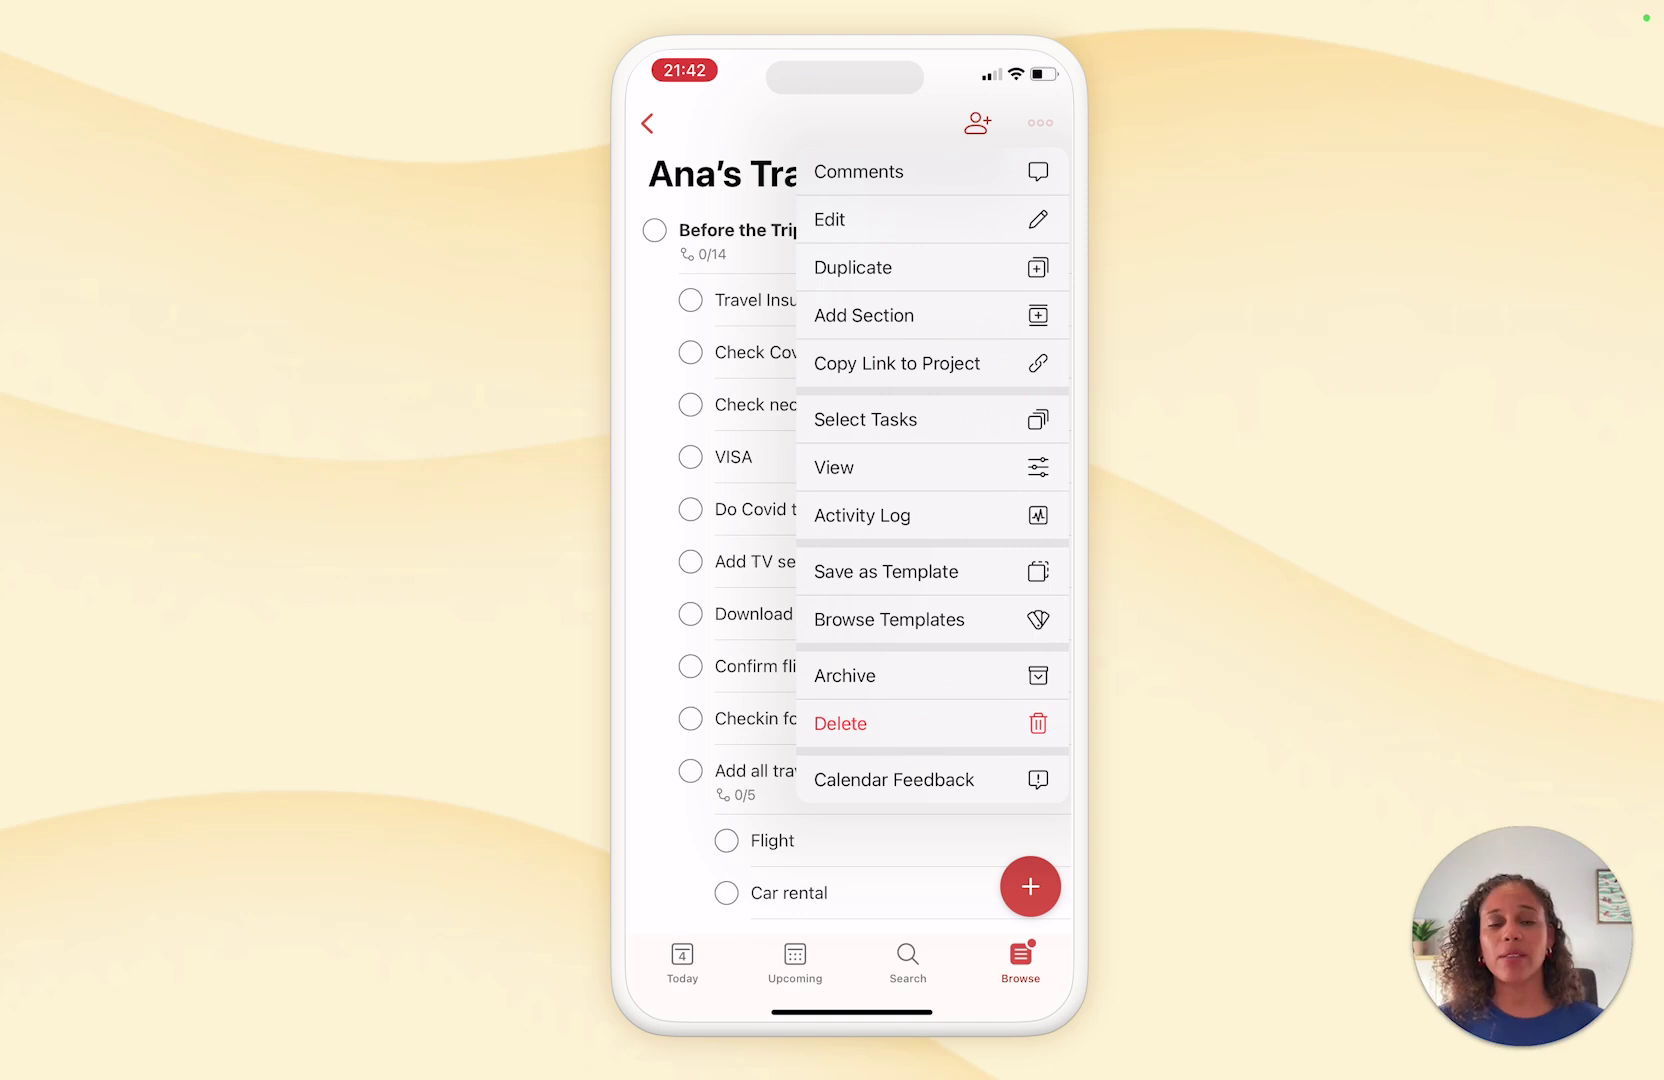
click(928, 571)
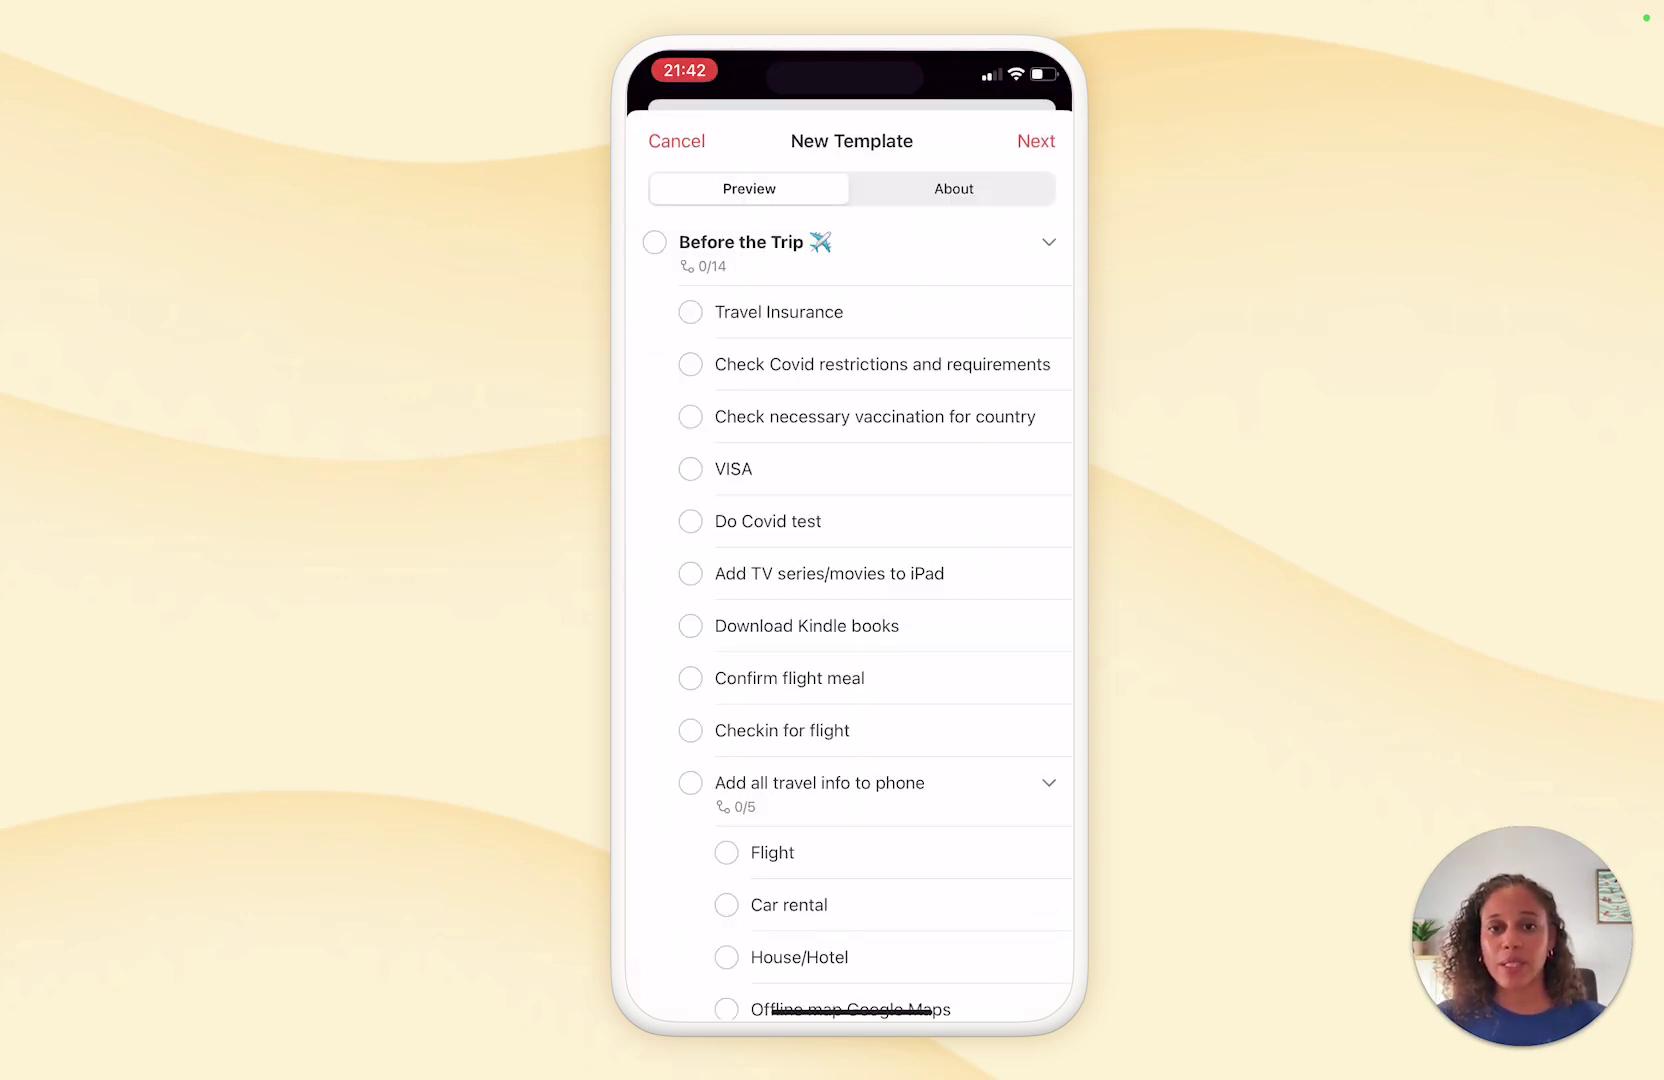
click(1036, 141)
click(678, 530)
click(686, 480)
Step: Trim the template name to 'Travel Checklist', set its colour to Blue, and save
click(718, 382)
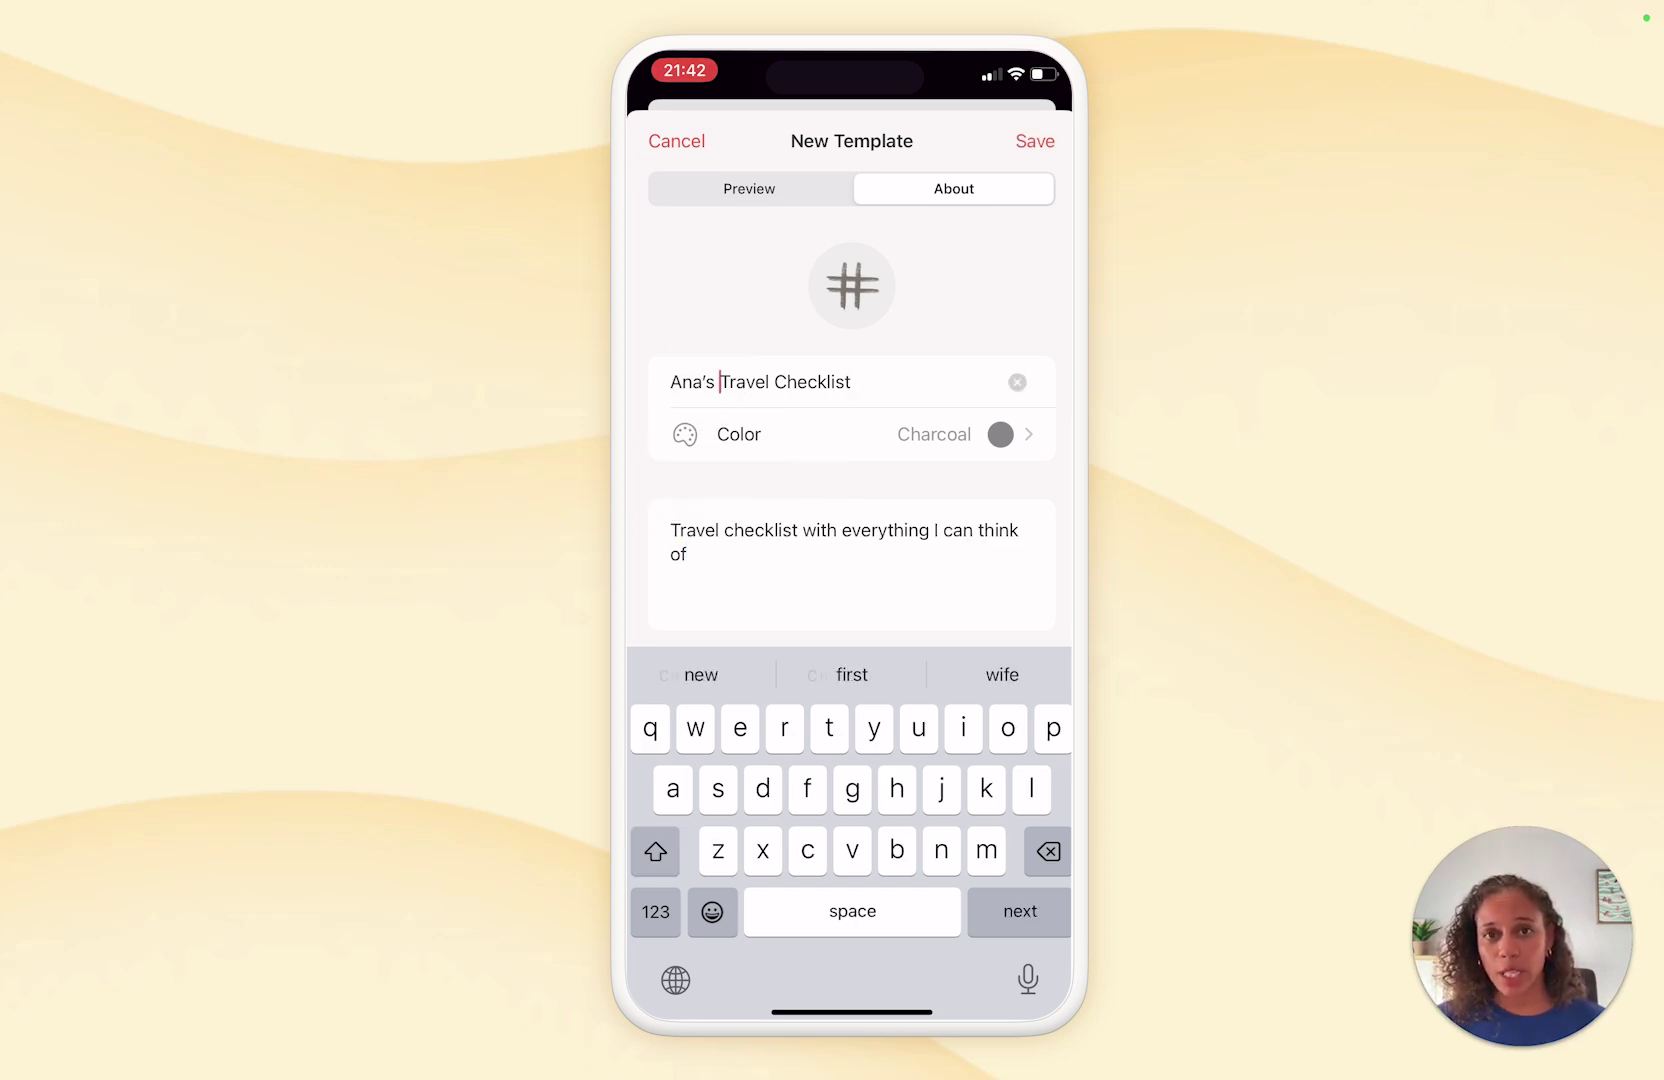
key(BackSpace)
key(BackSpace)
key(BackSpace)
key(BackSpace)
key(BackSpace)
key(BackSpace)
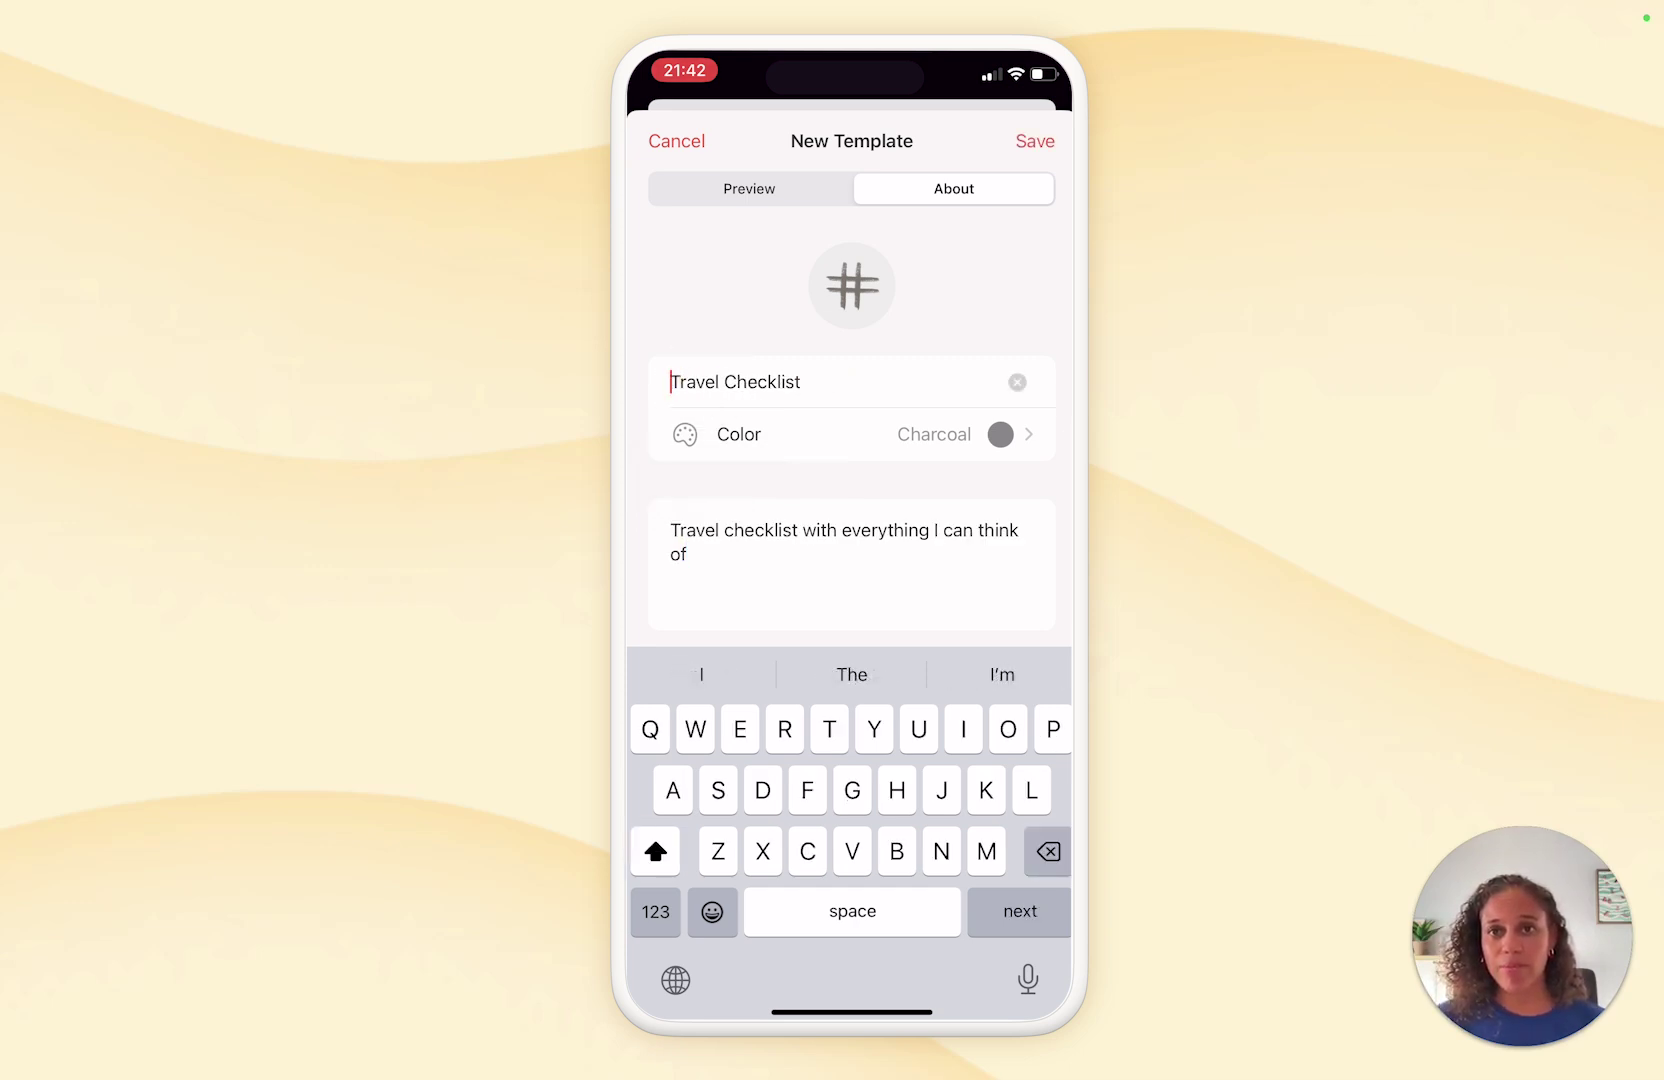
click(739, 434)
click(841, 266)
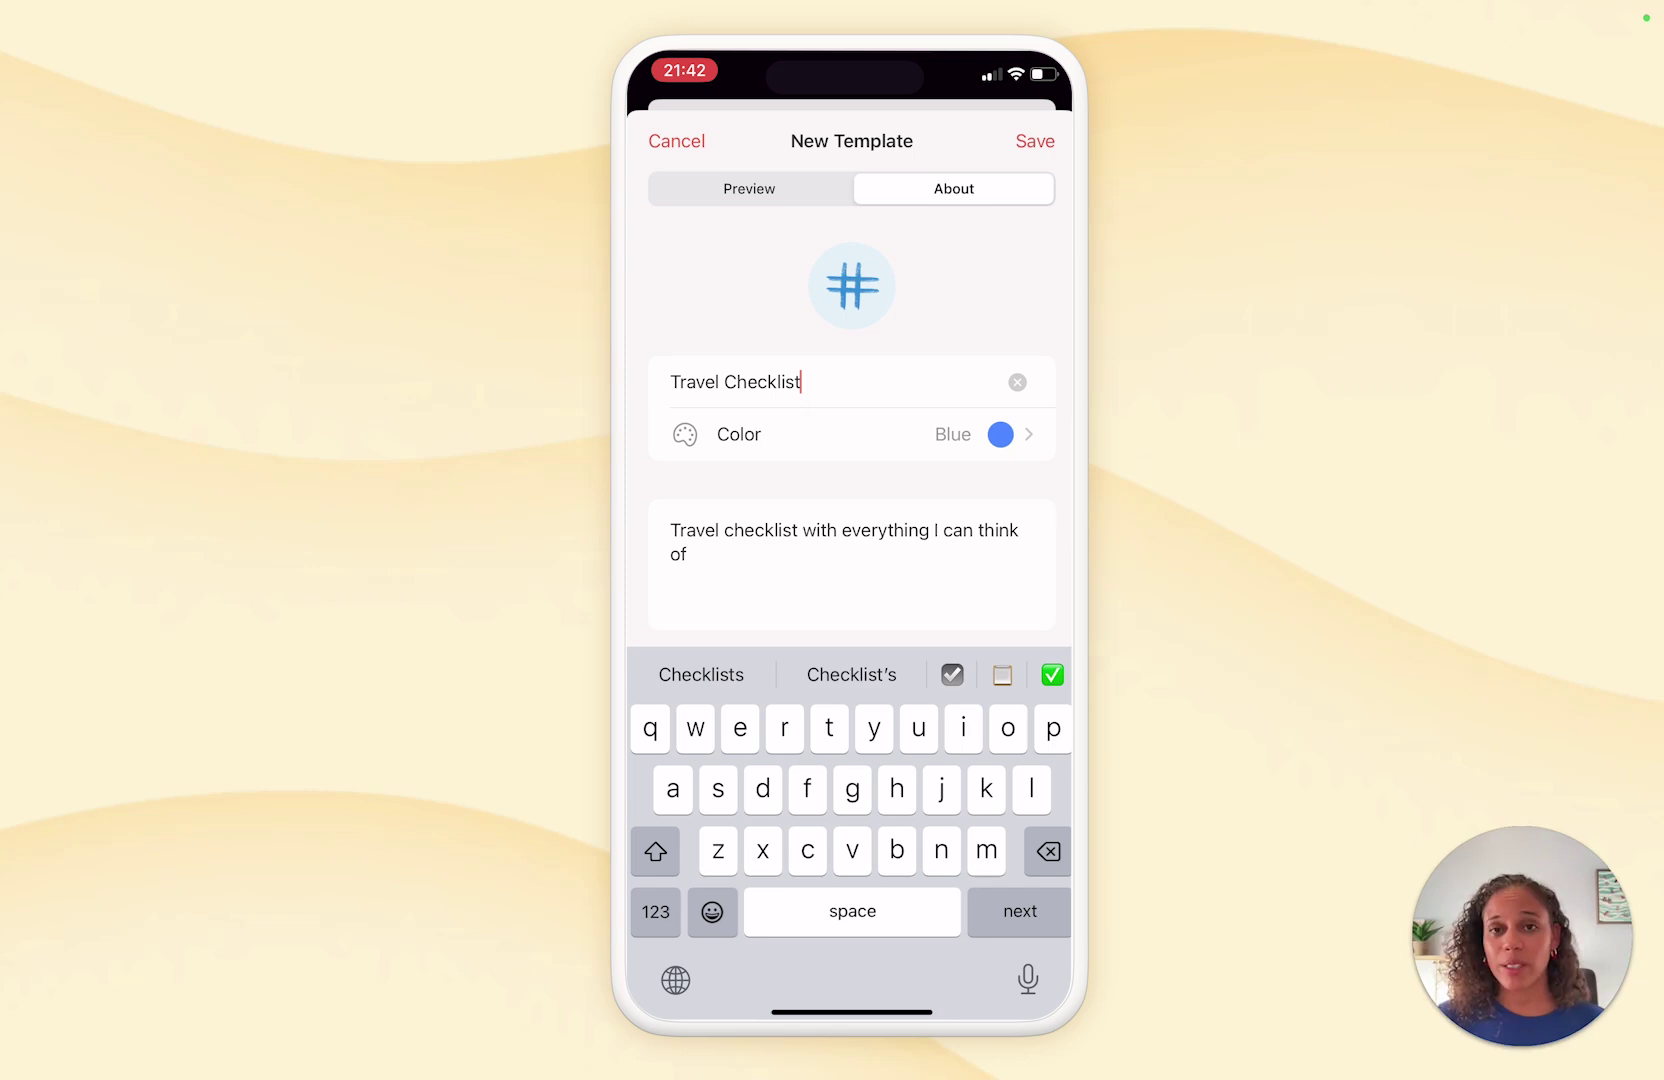
click(1035, 141)
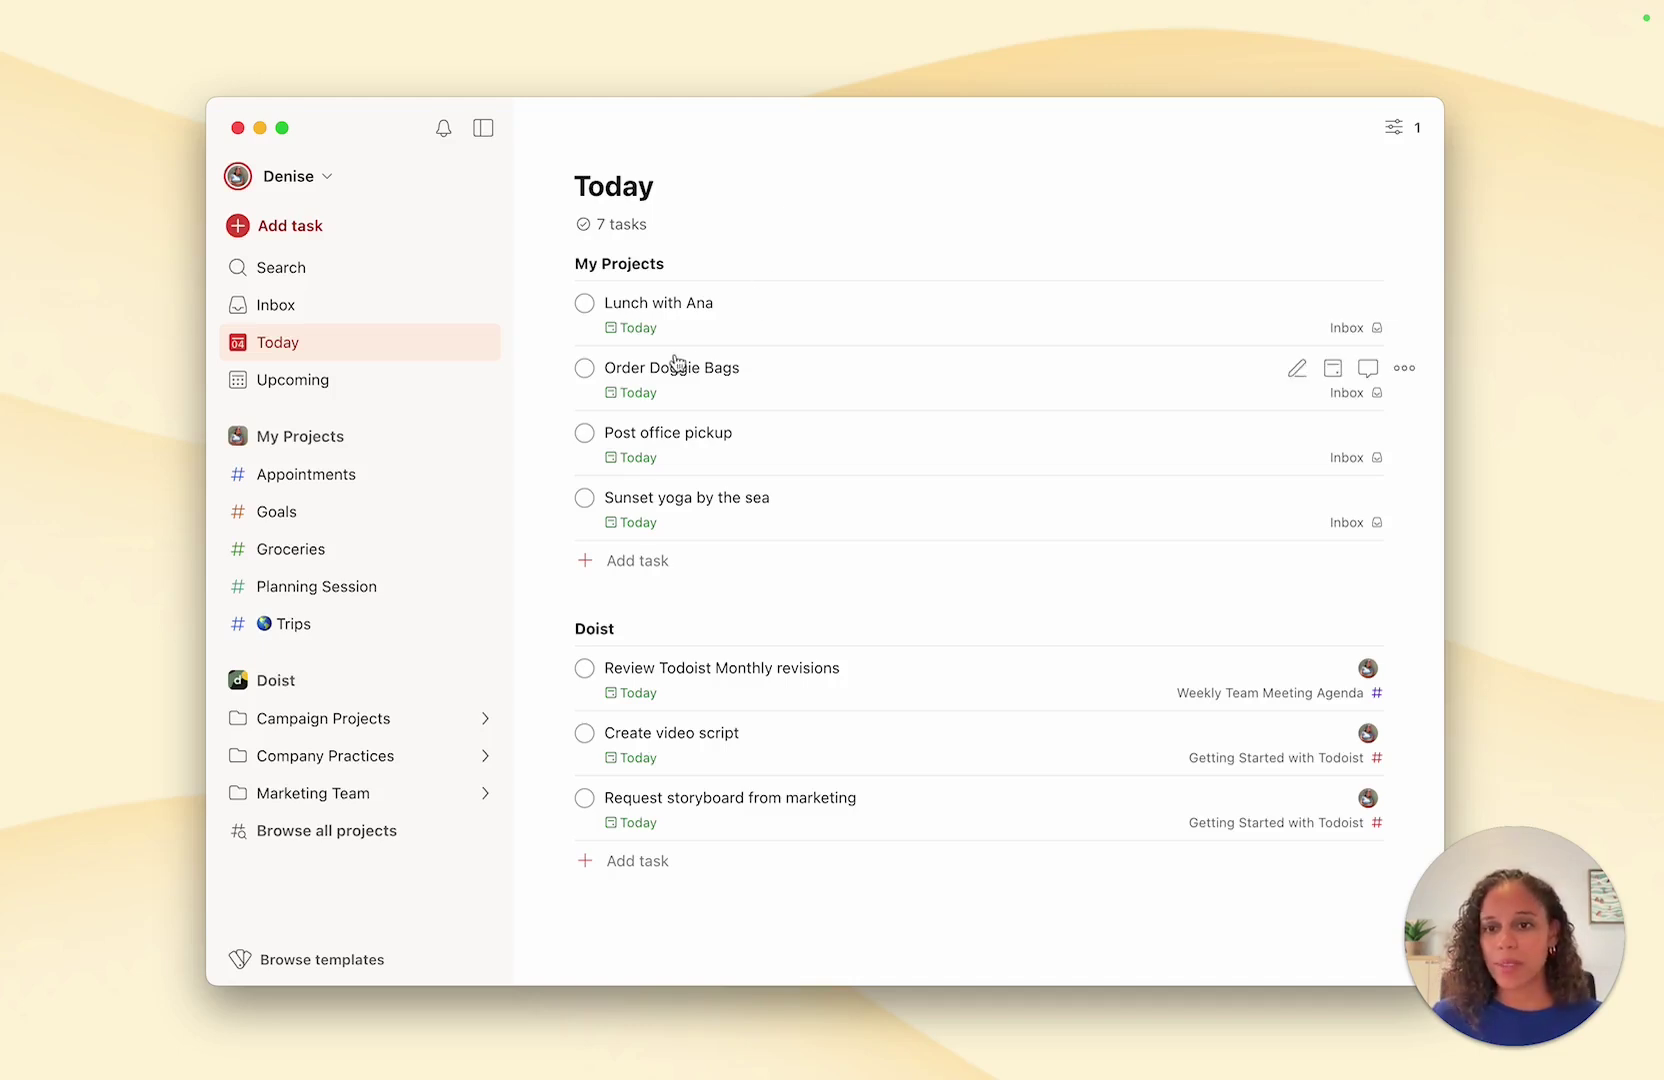
Step: Open the template gallery on My templates, where Travel Checklist is listed under My project templates
click(454, 440)
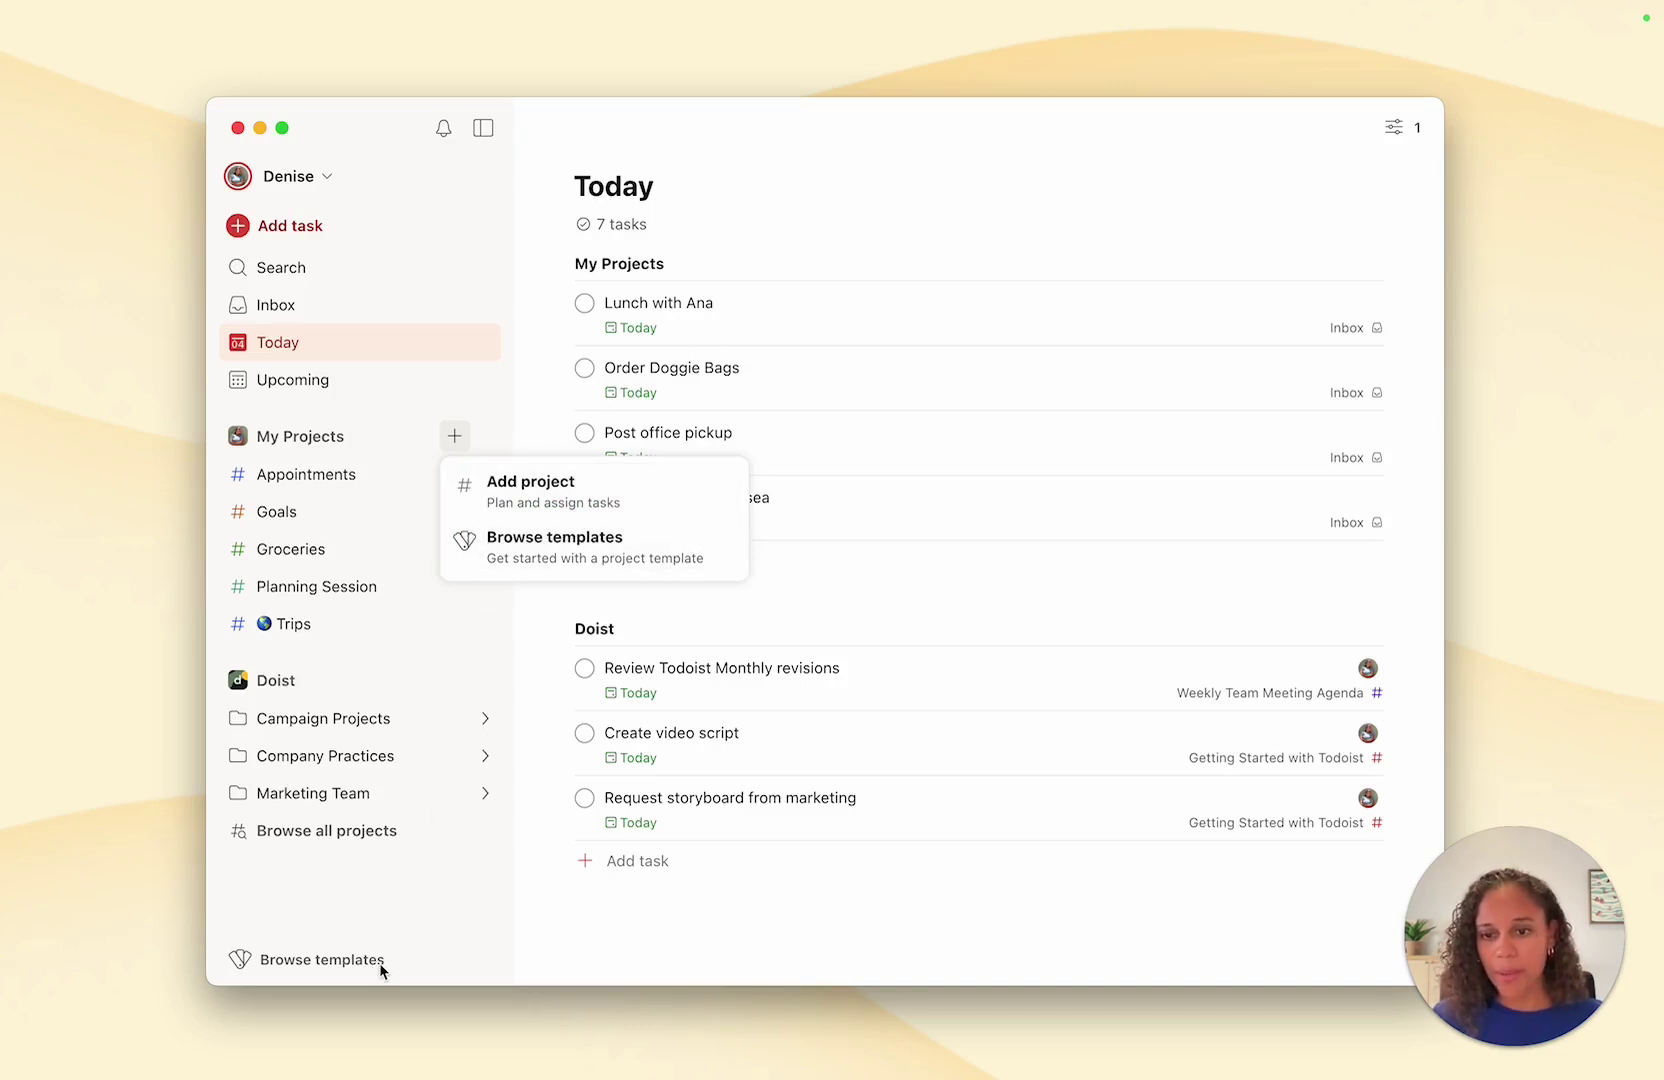
click(386, 923)
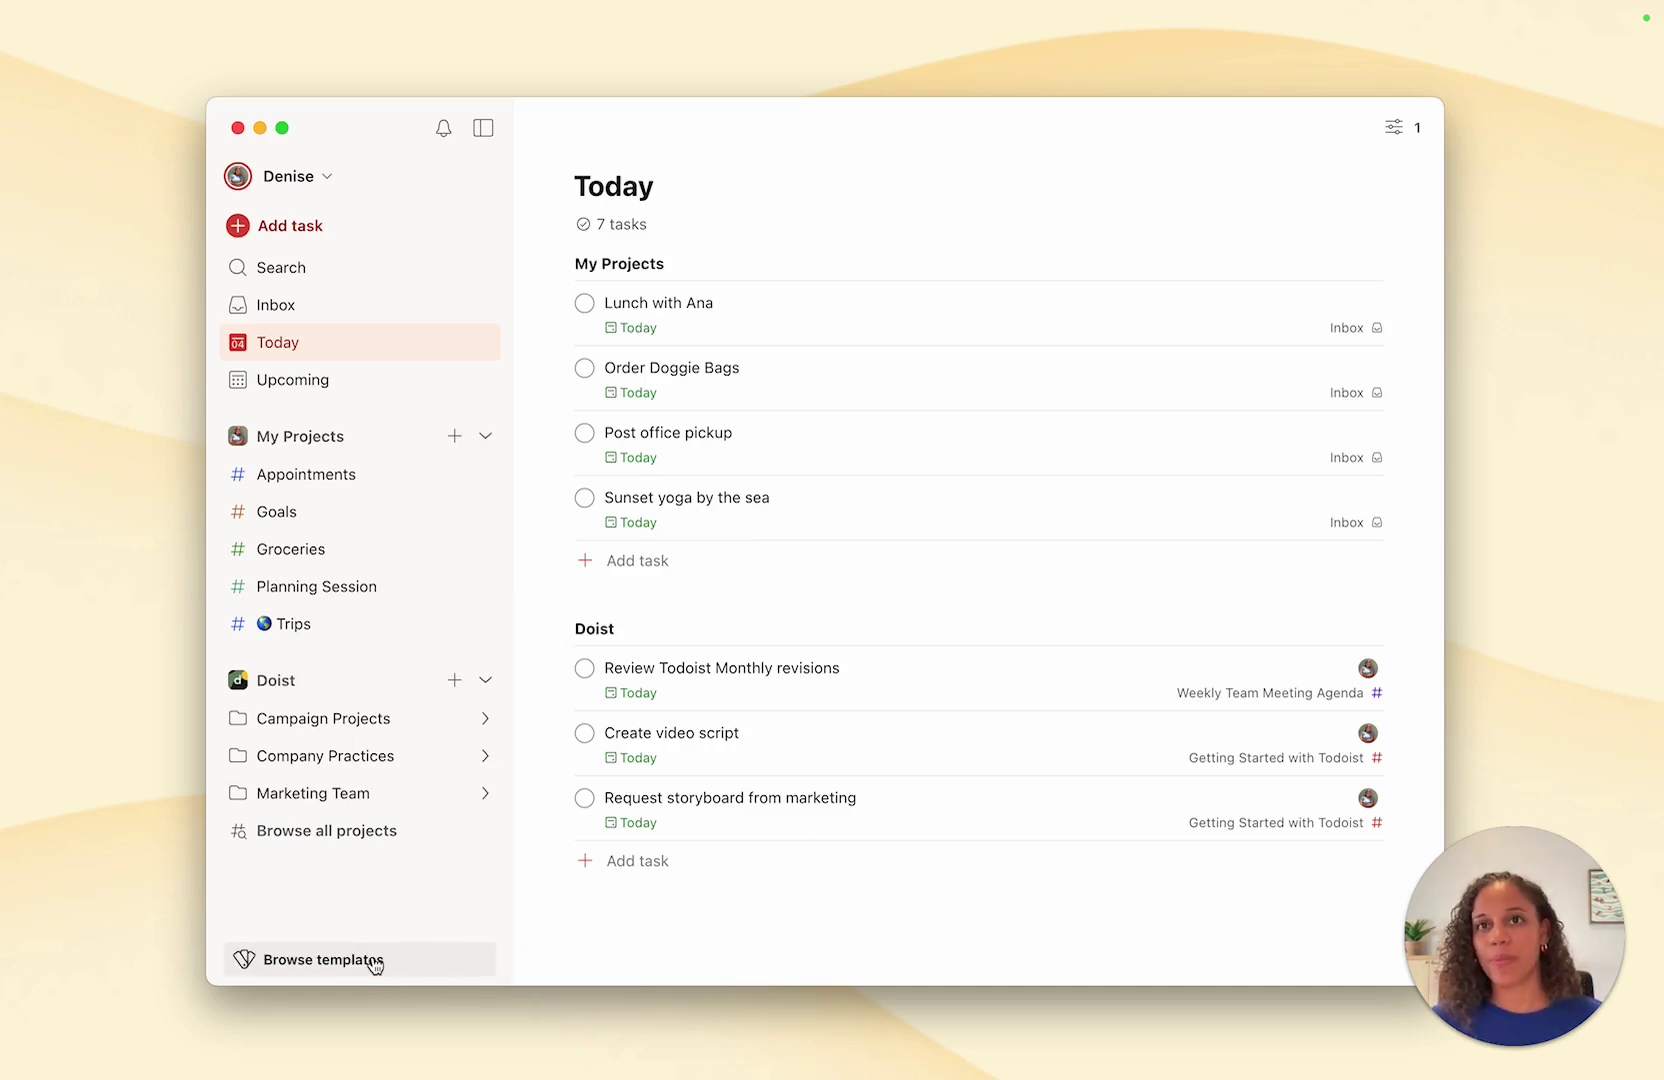
click(372, 963)
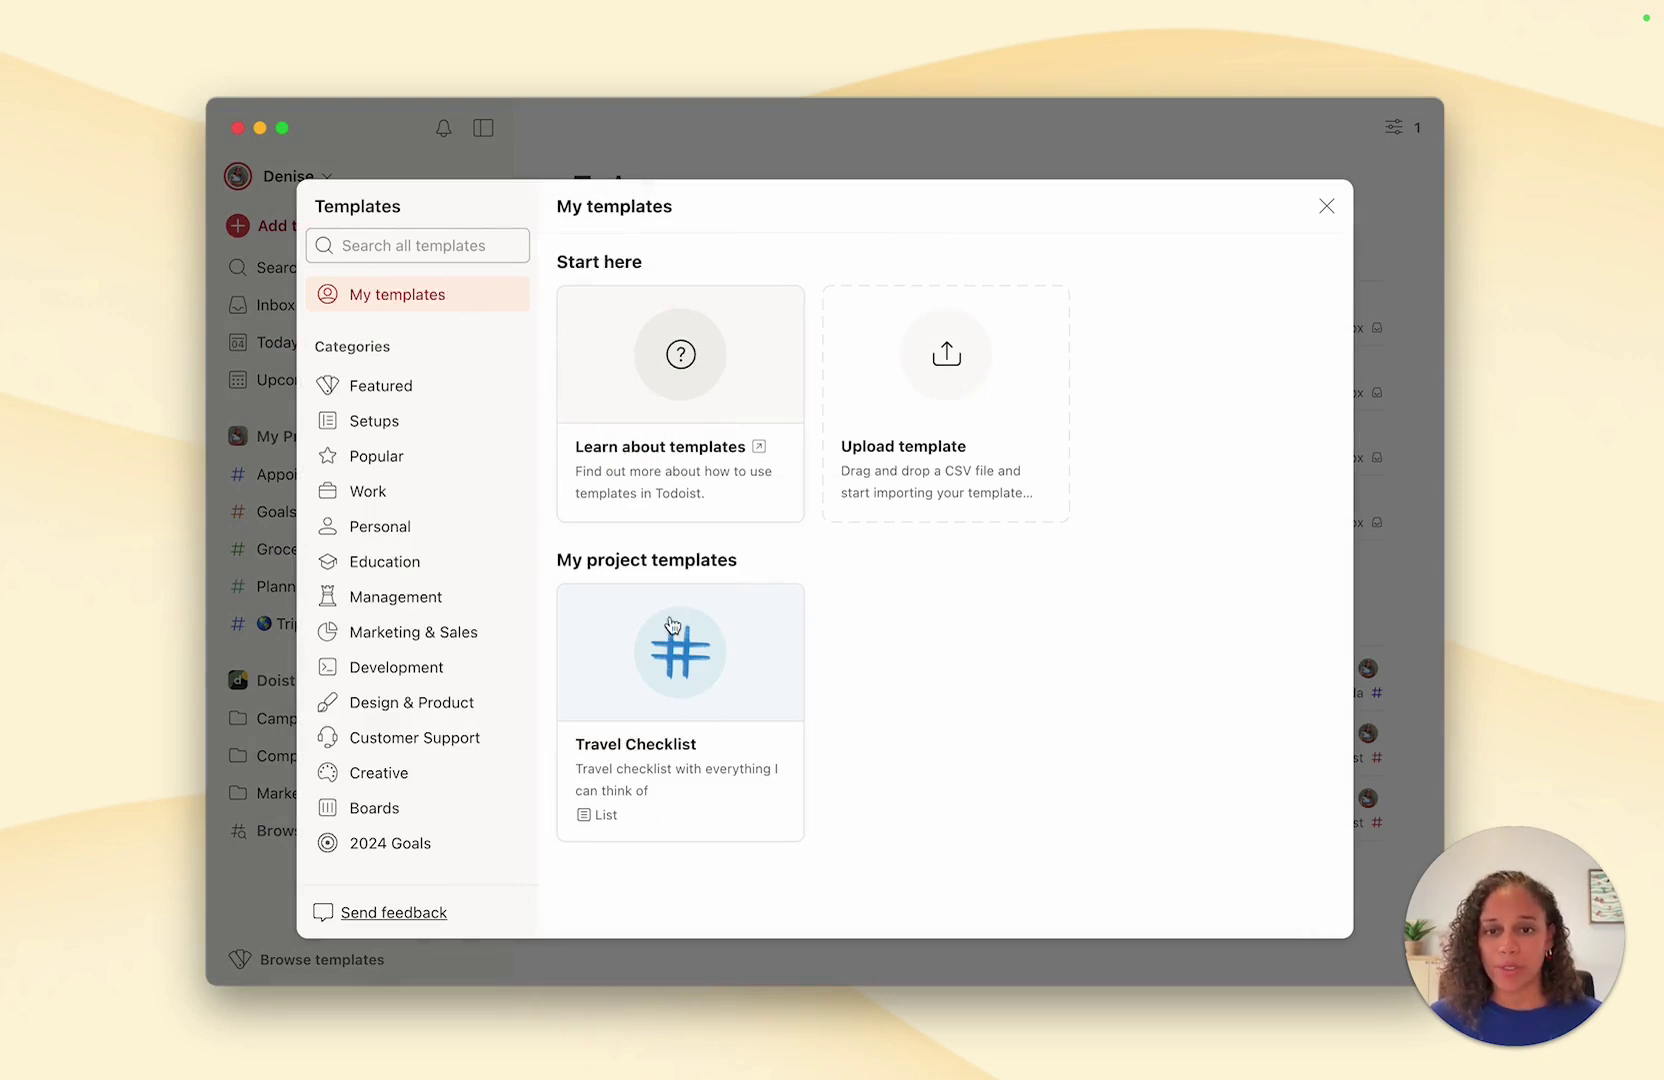
Step: Copy the Travel Checklist template into My Projects as a new project
click(731, 696)
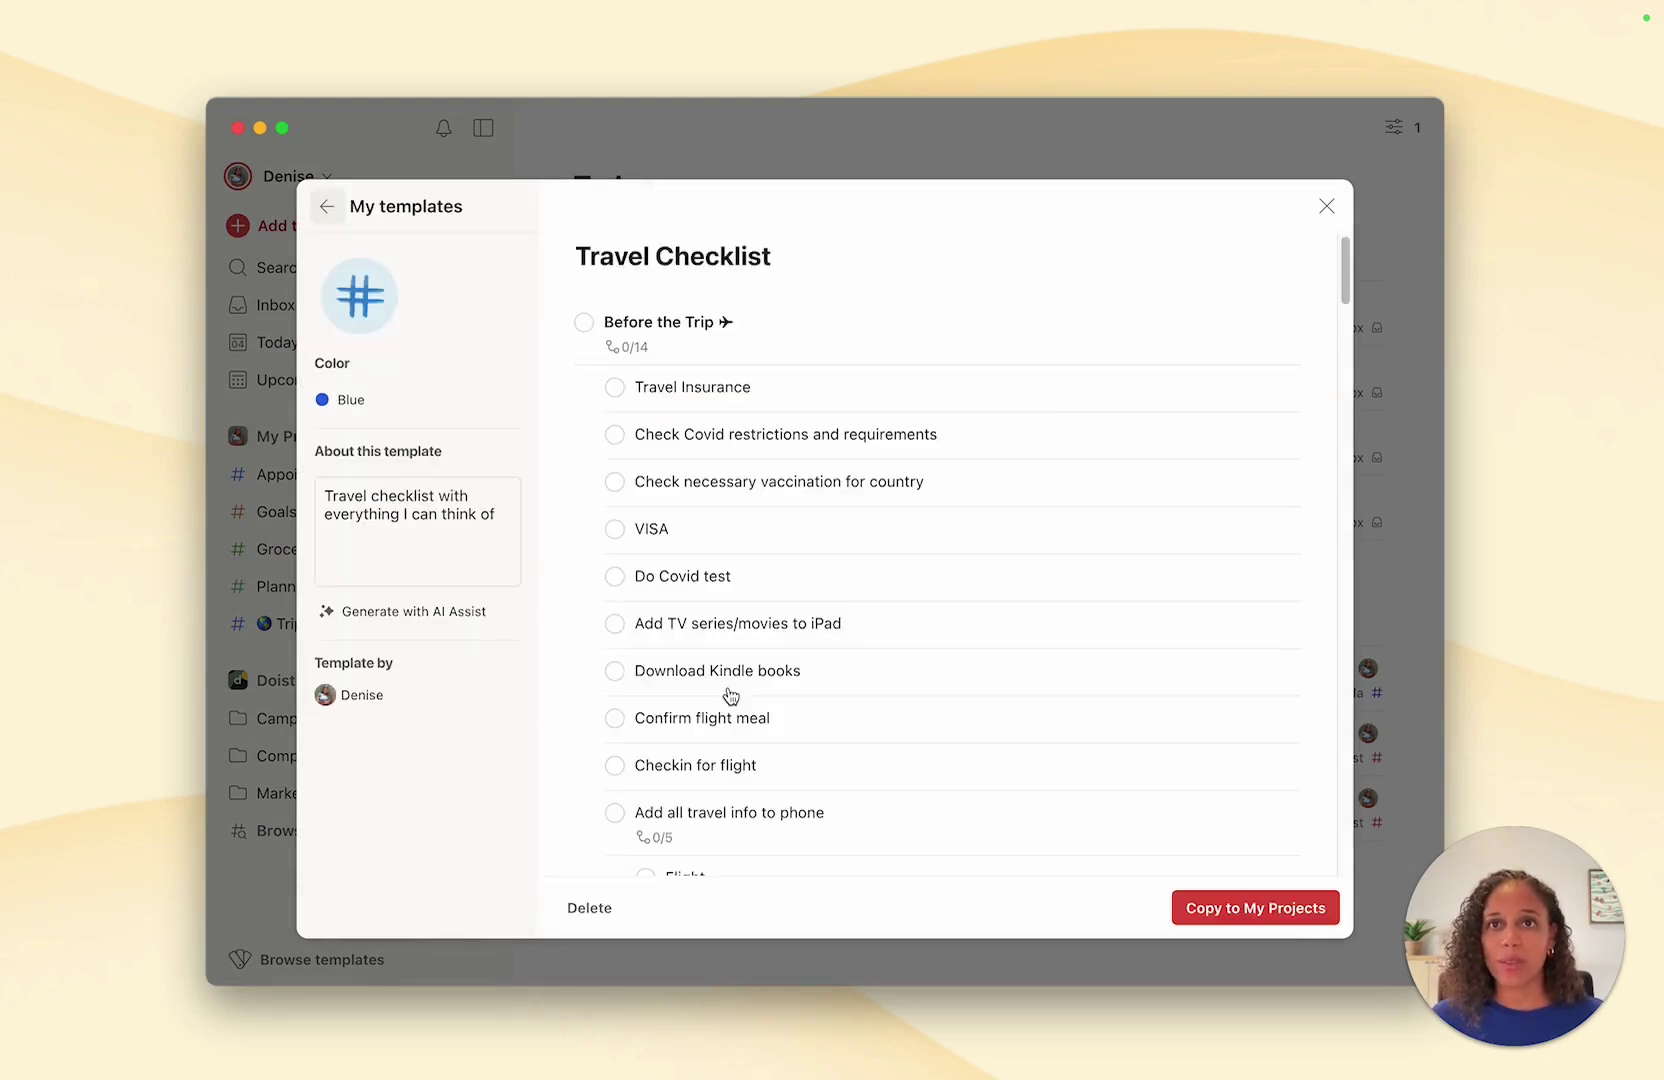
click(1285, 910)
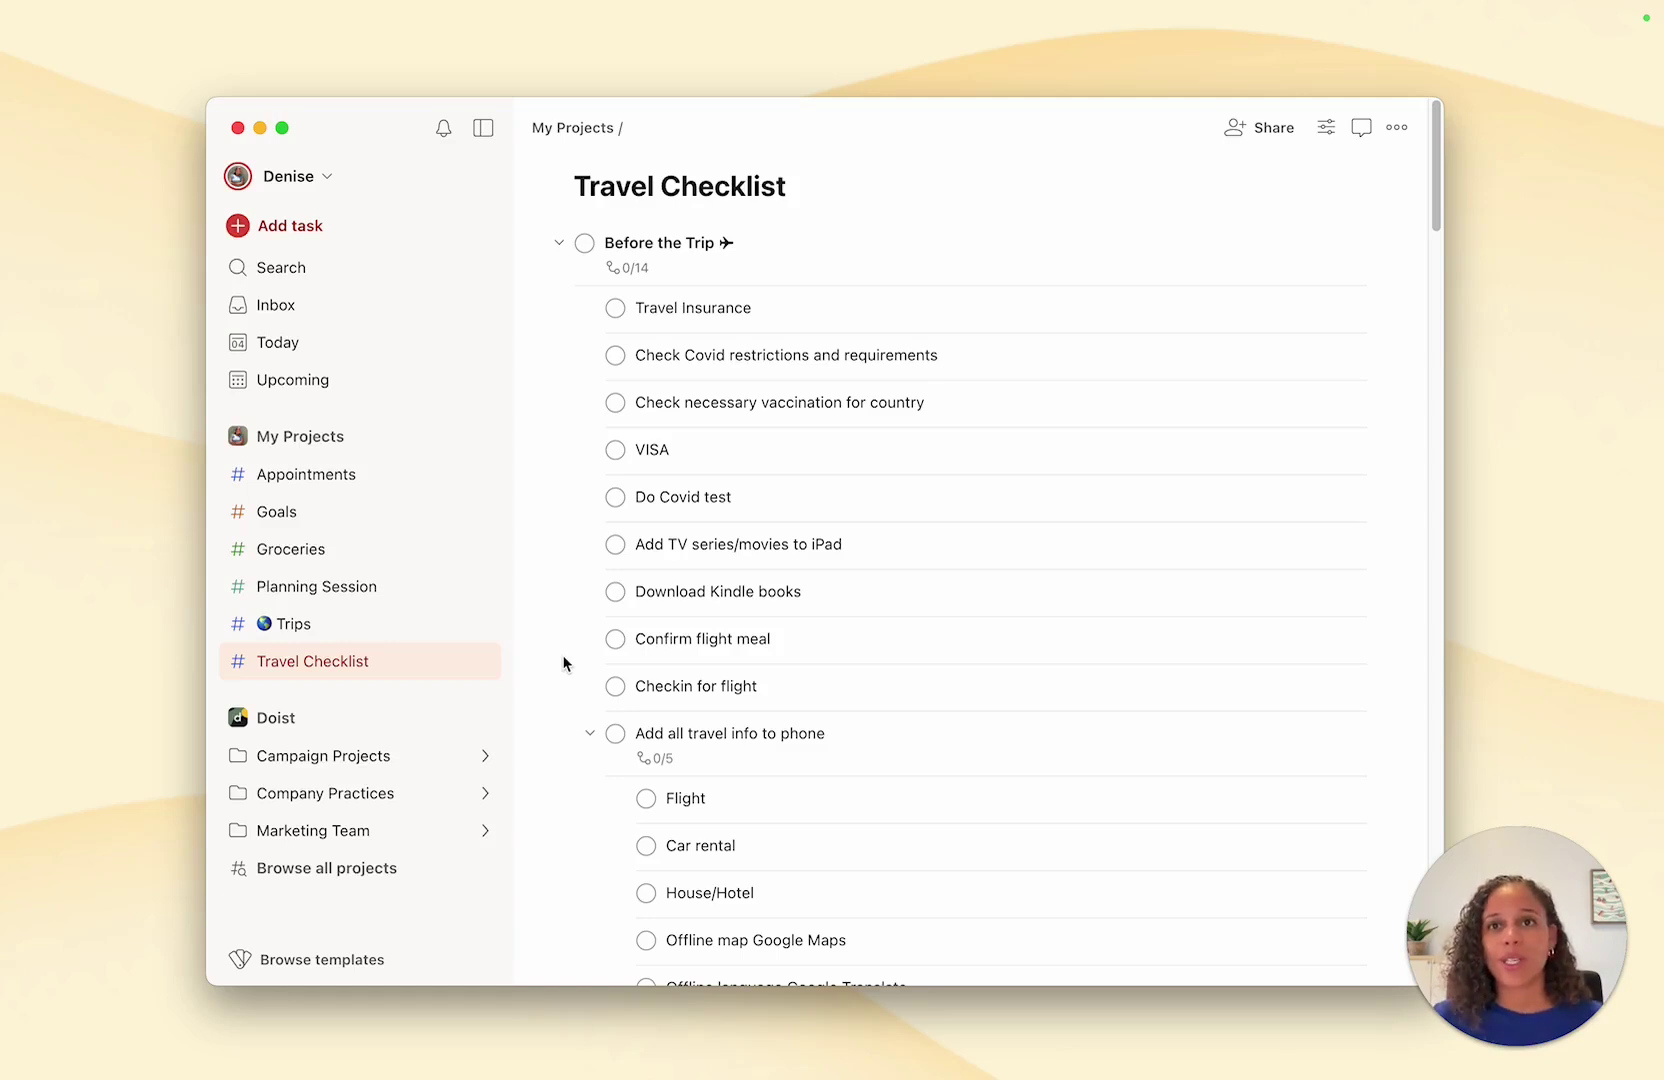
Step: Apply the Travel Checklist template to the Trips project, keeping its existing tasks
click(366, 630)
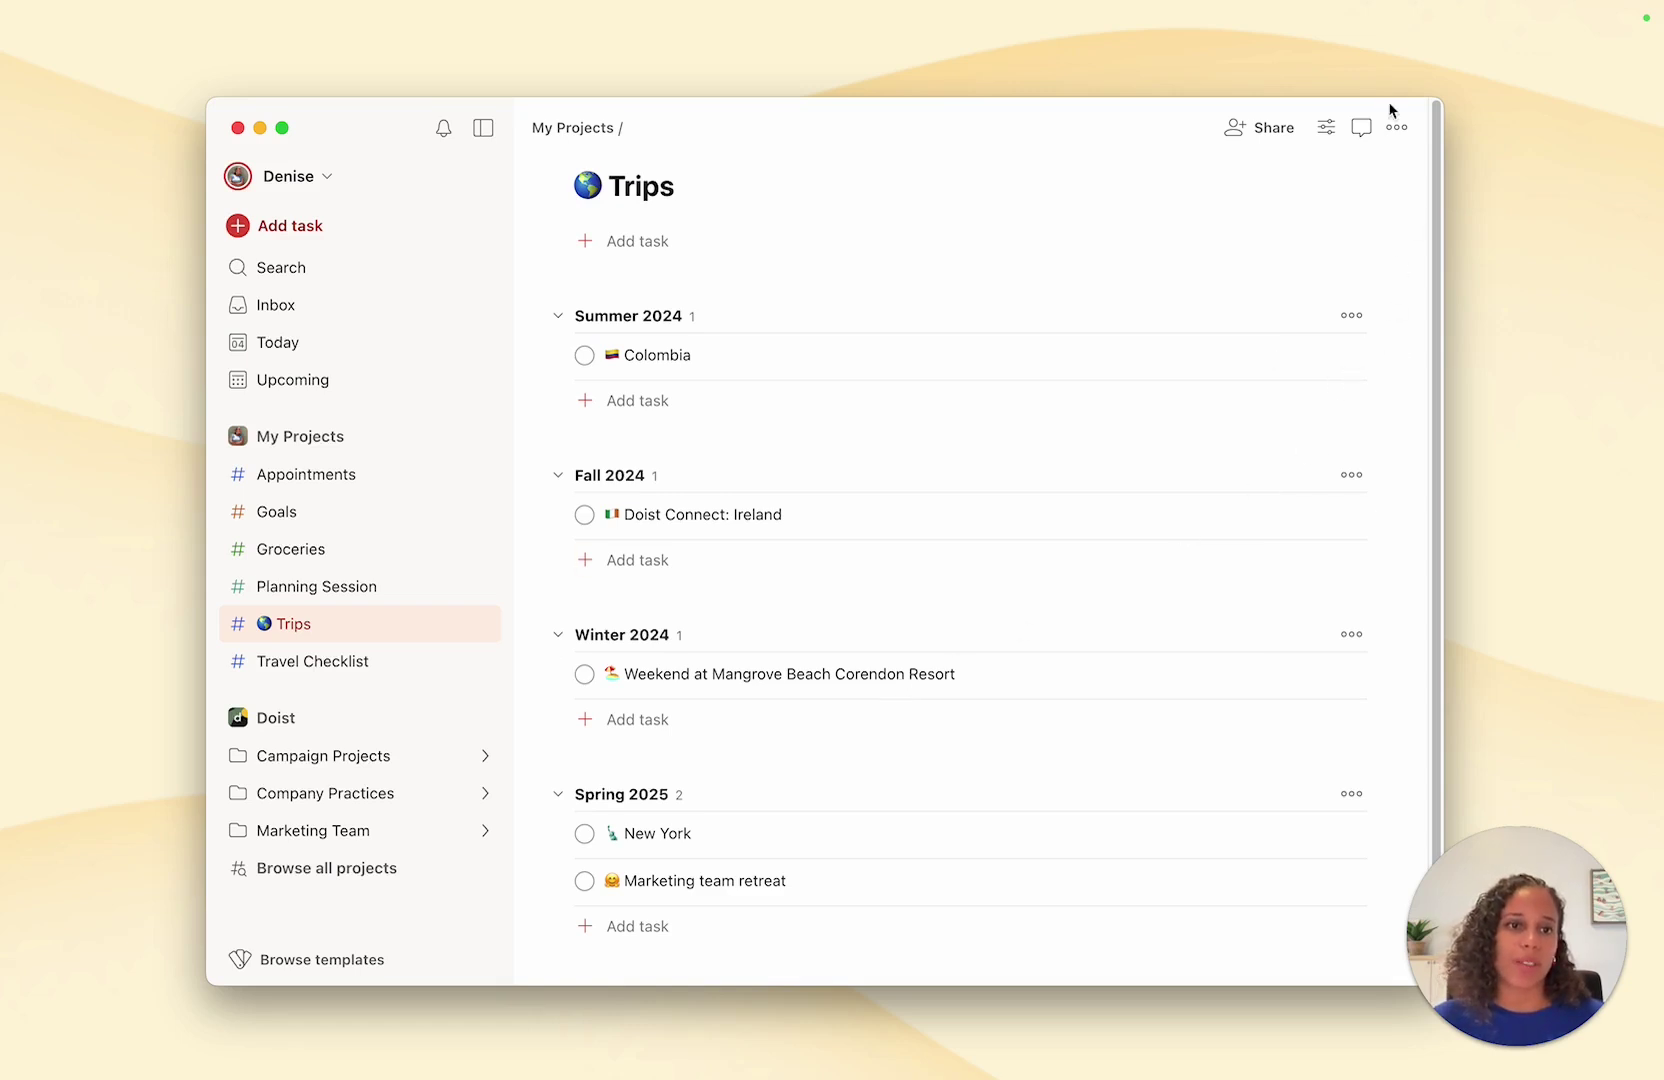
click(1398, 128)
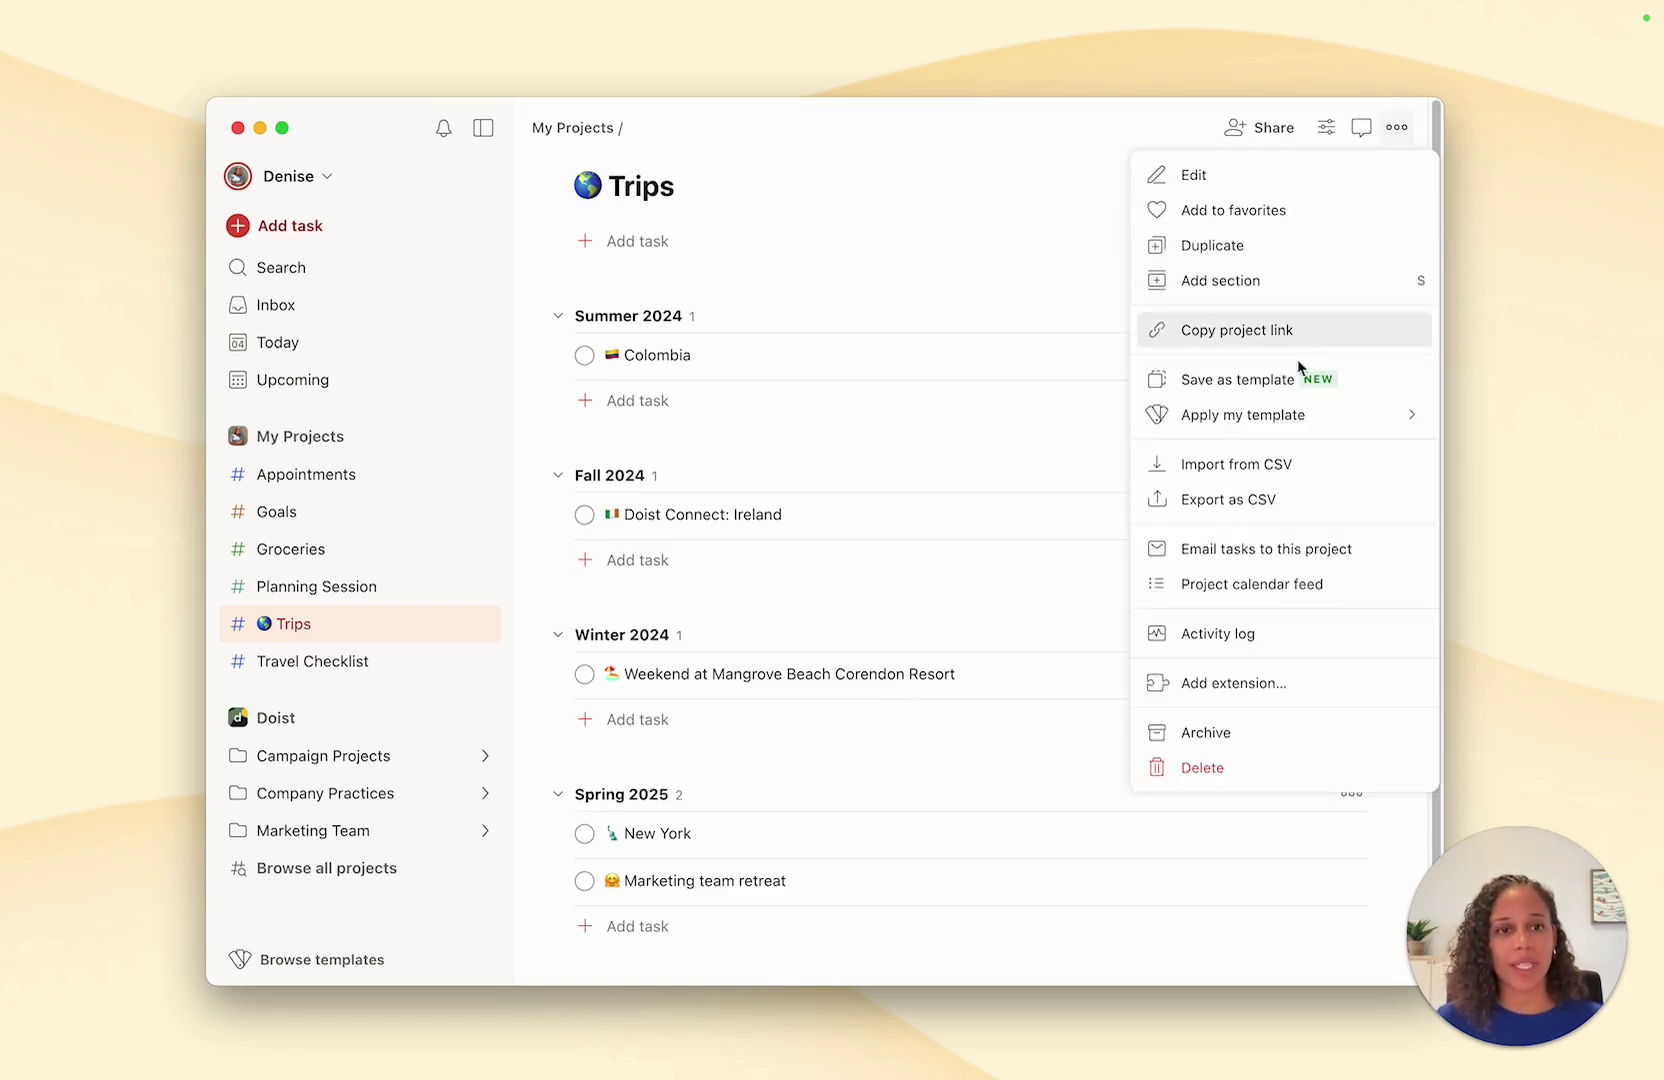
mouse_move(1259, 424)
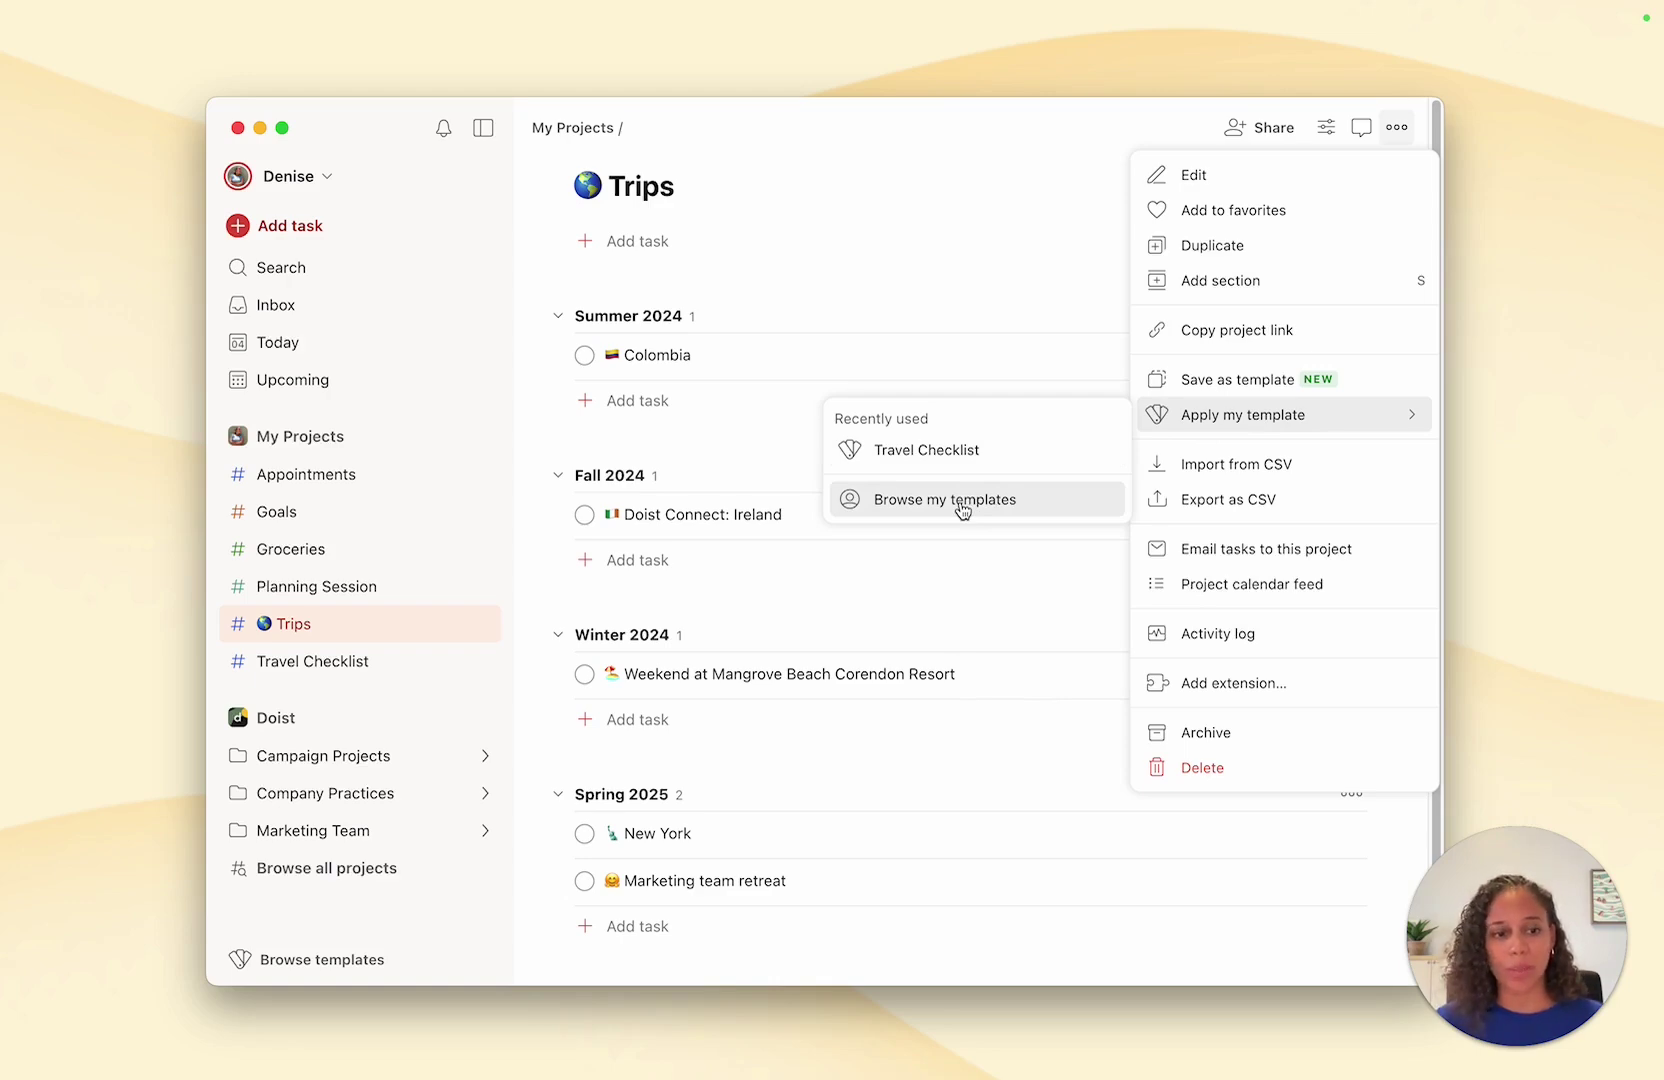
click(972, 455)
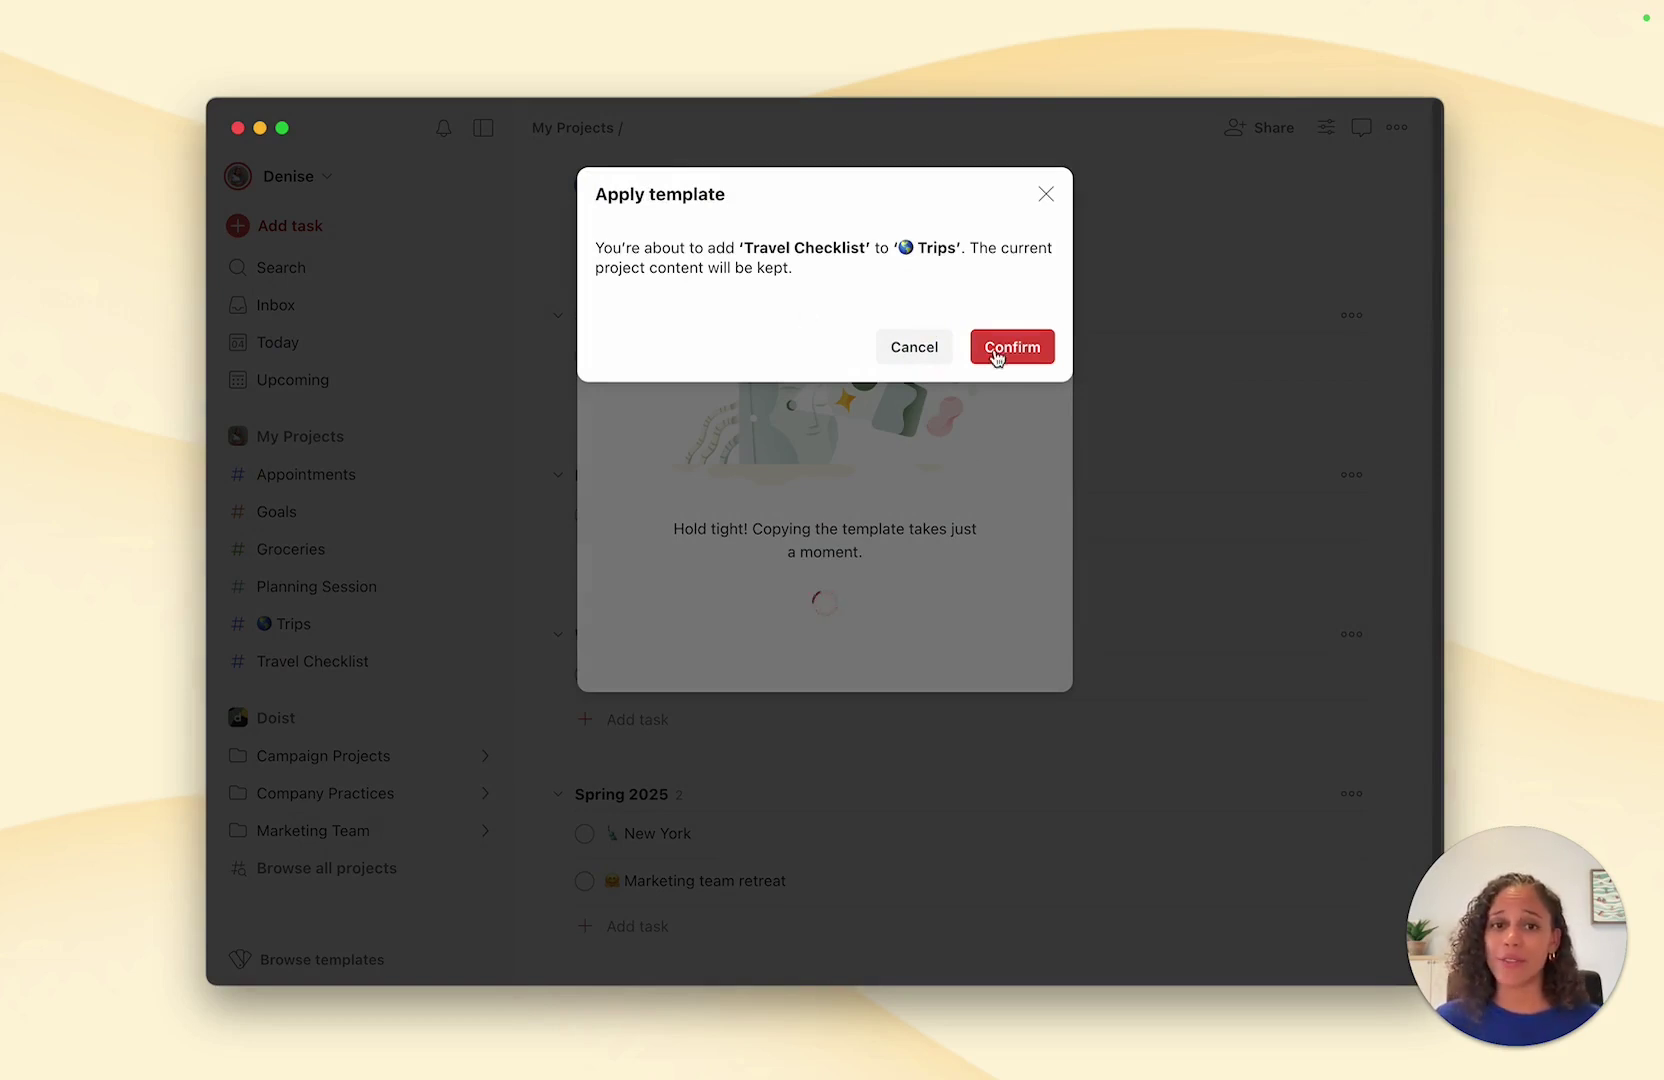
click(1029, 357)
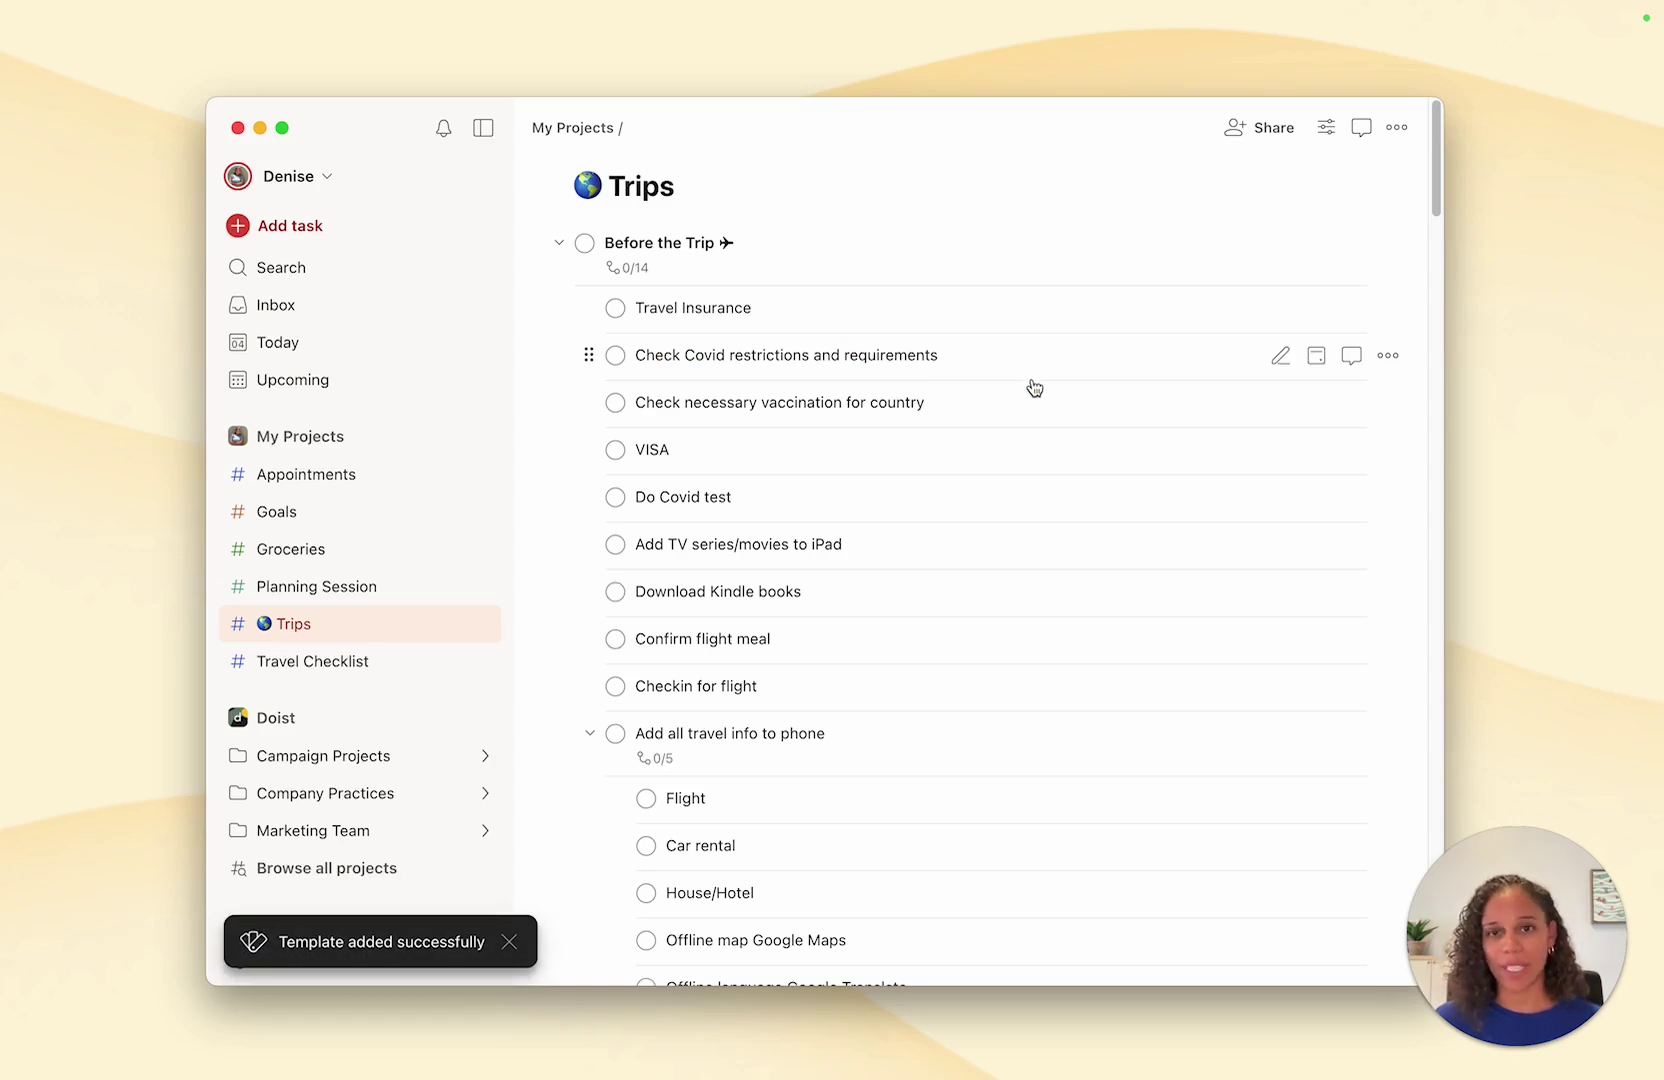
Step: Select all 109 template tasks from Before the Trip and nest them under Colombia in Summer 2024
scroll(1033, 385, down, 5)
scroll(1034, 387, up, 5)
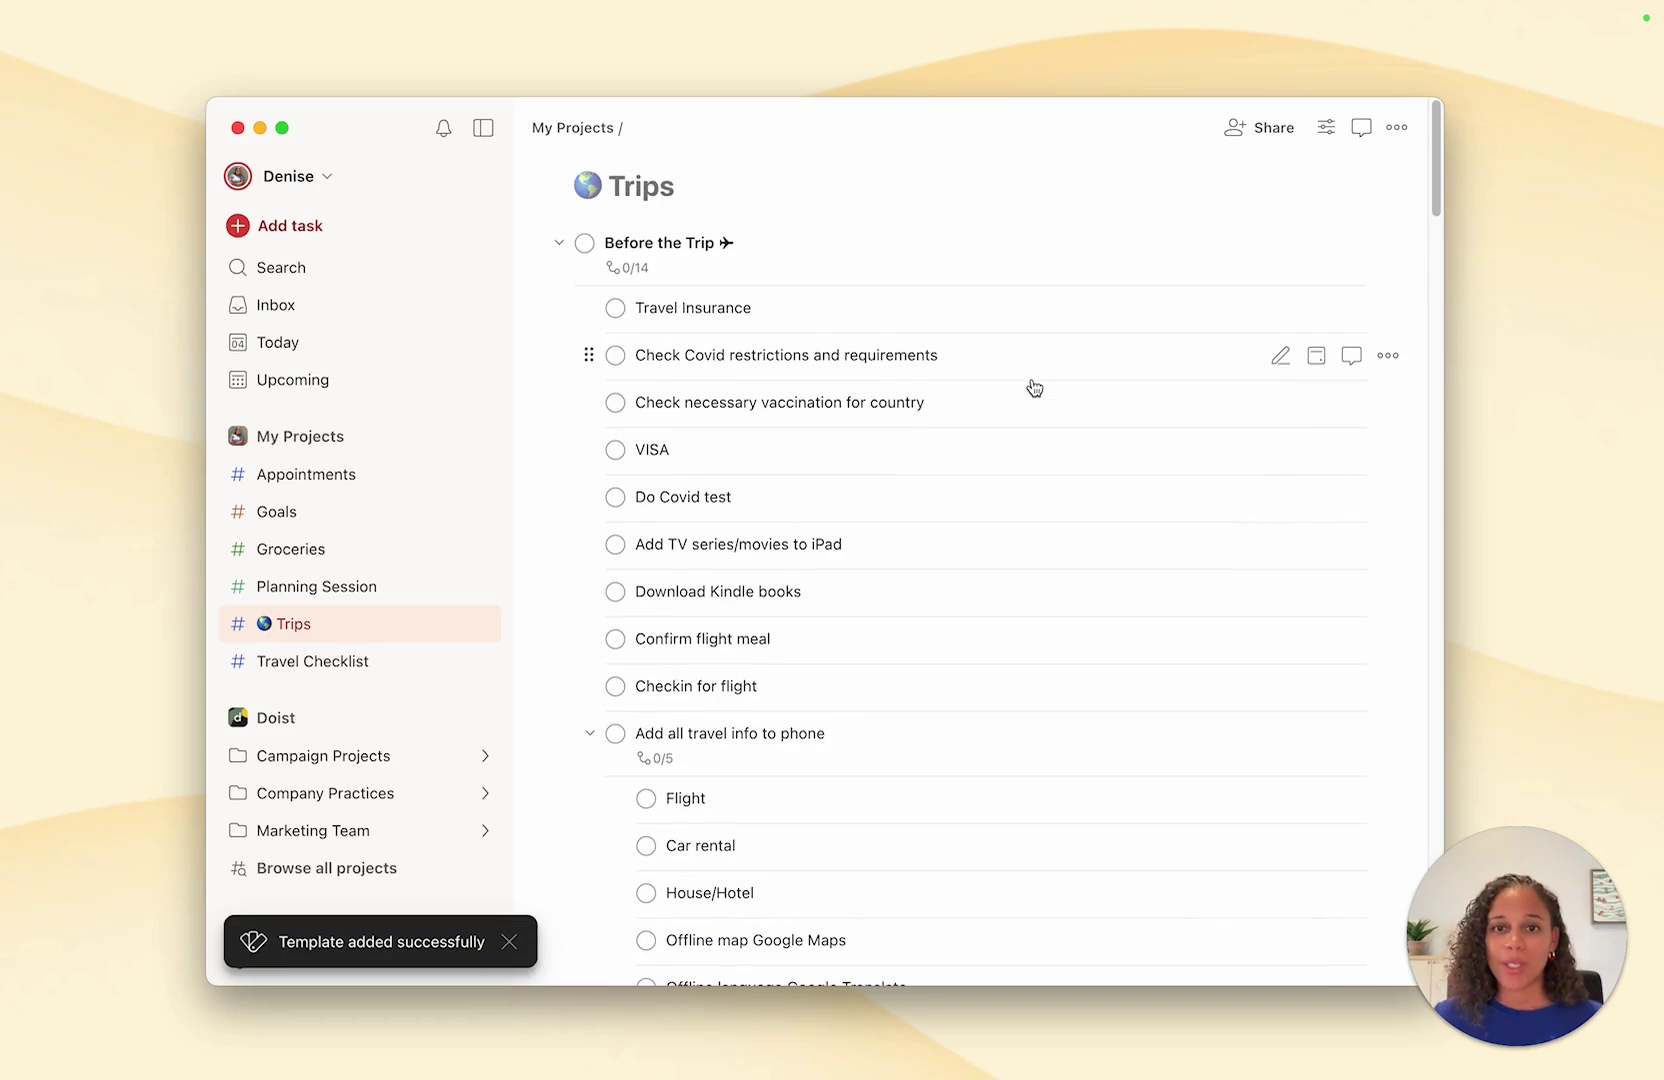
super+click(838, 268)
scroll(880, 342, down, 15)
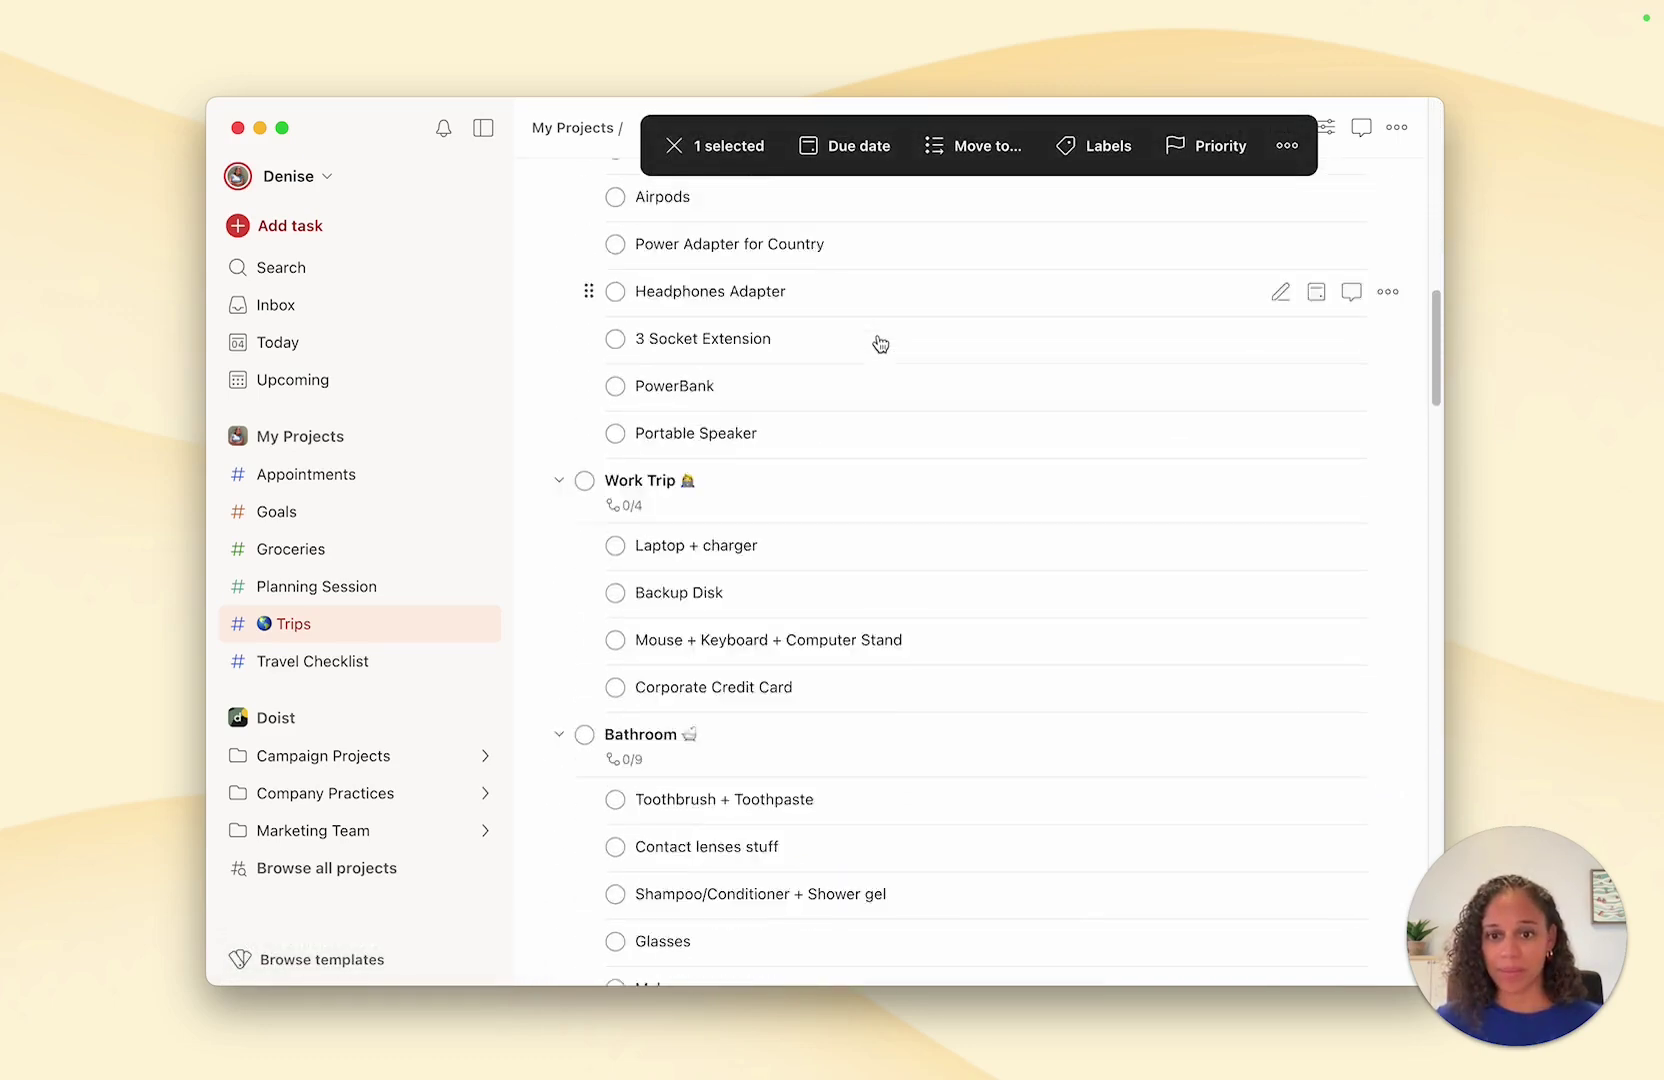
scroll(880, 343, down, 20)
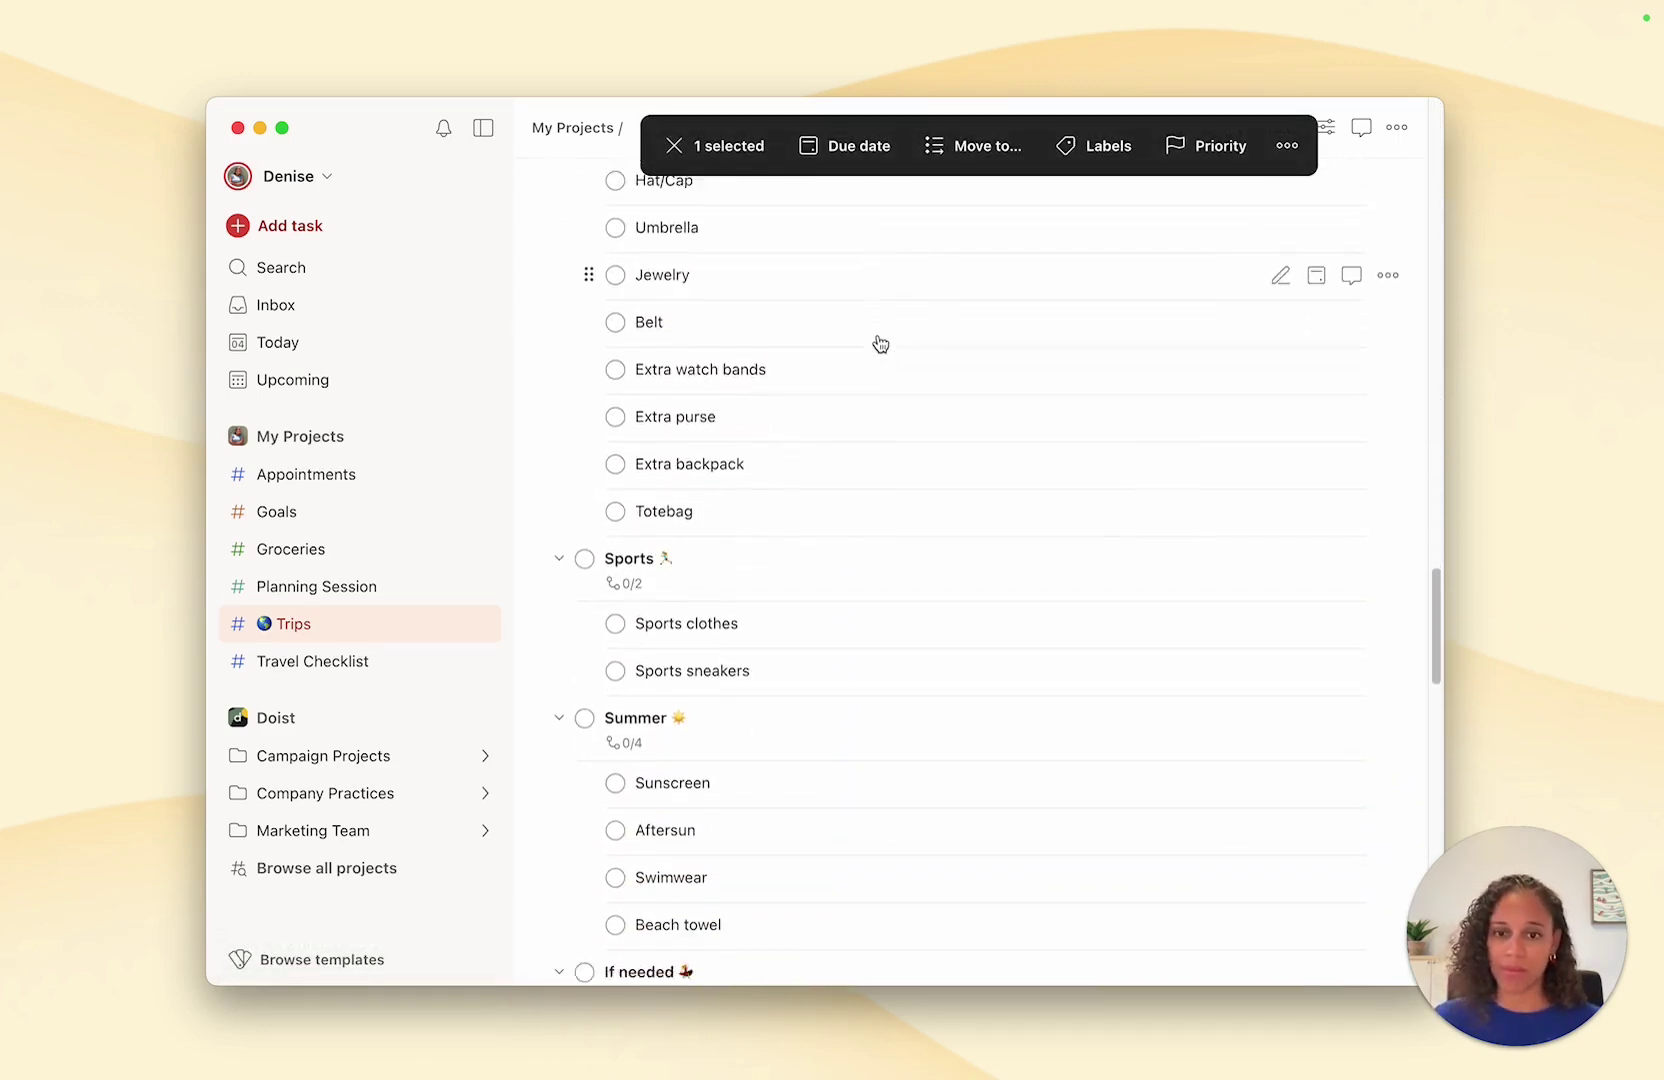
scroll(880, 344, down, 20)
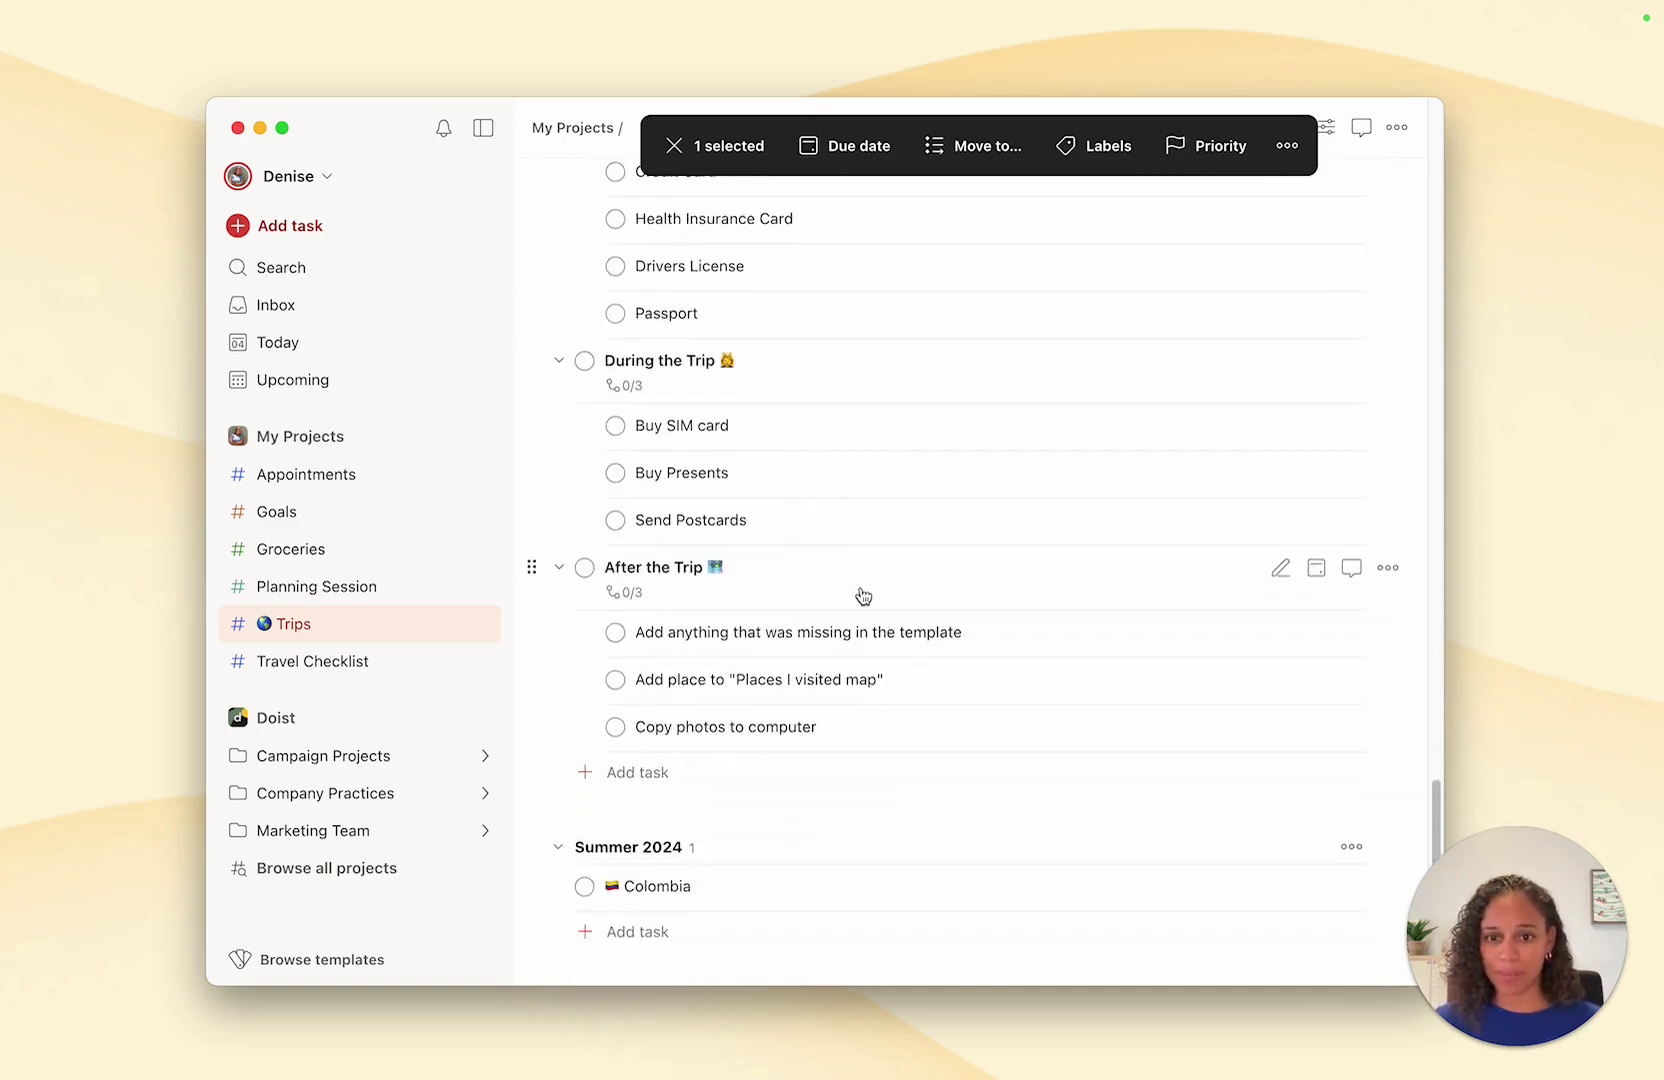
scroll(863, 597, down, 10)
scroll(862, 594, up, 15)
scroll(862, 594, down, 5)
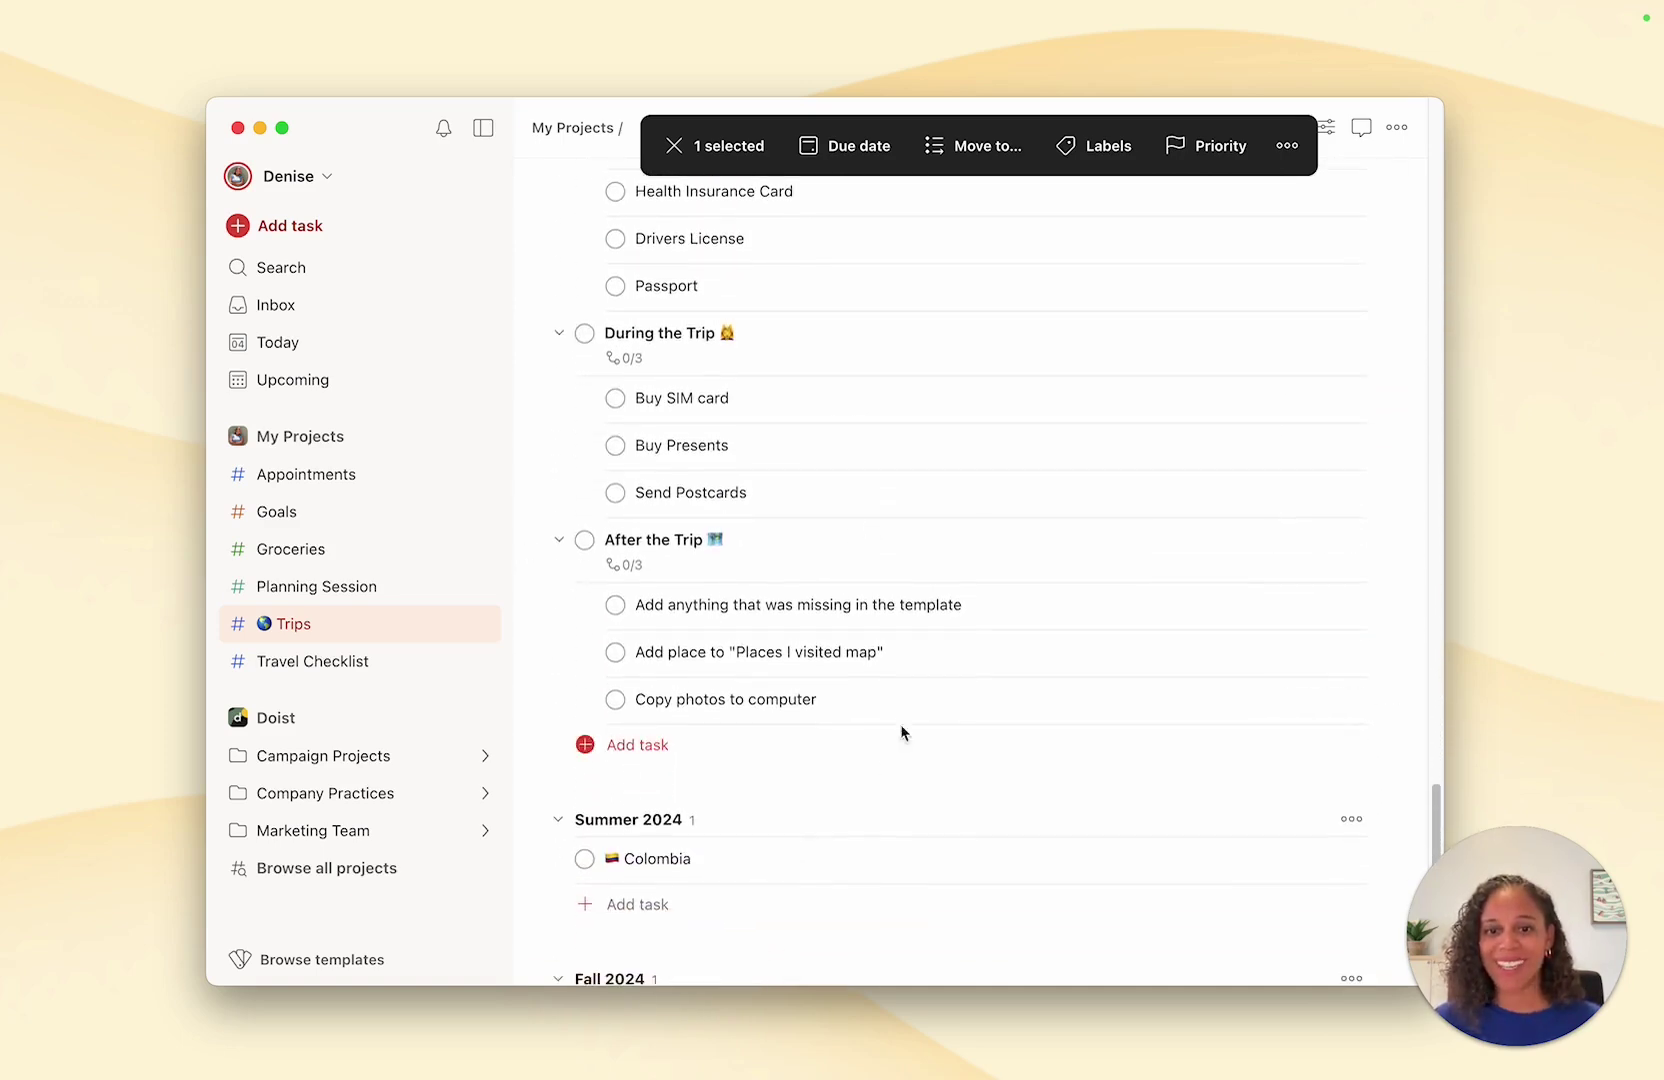
key(super+a)
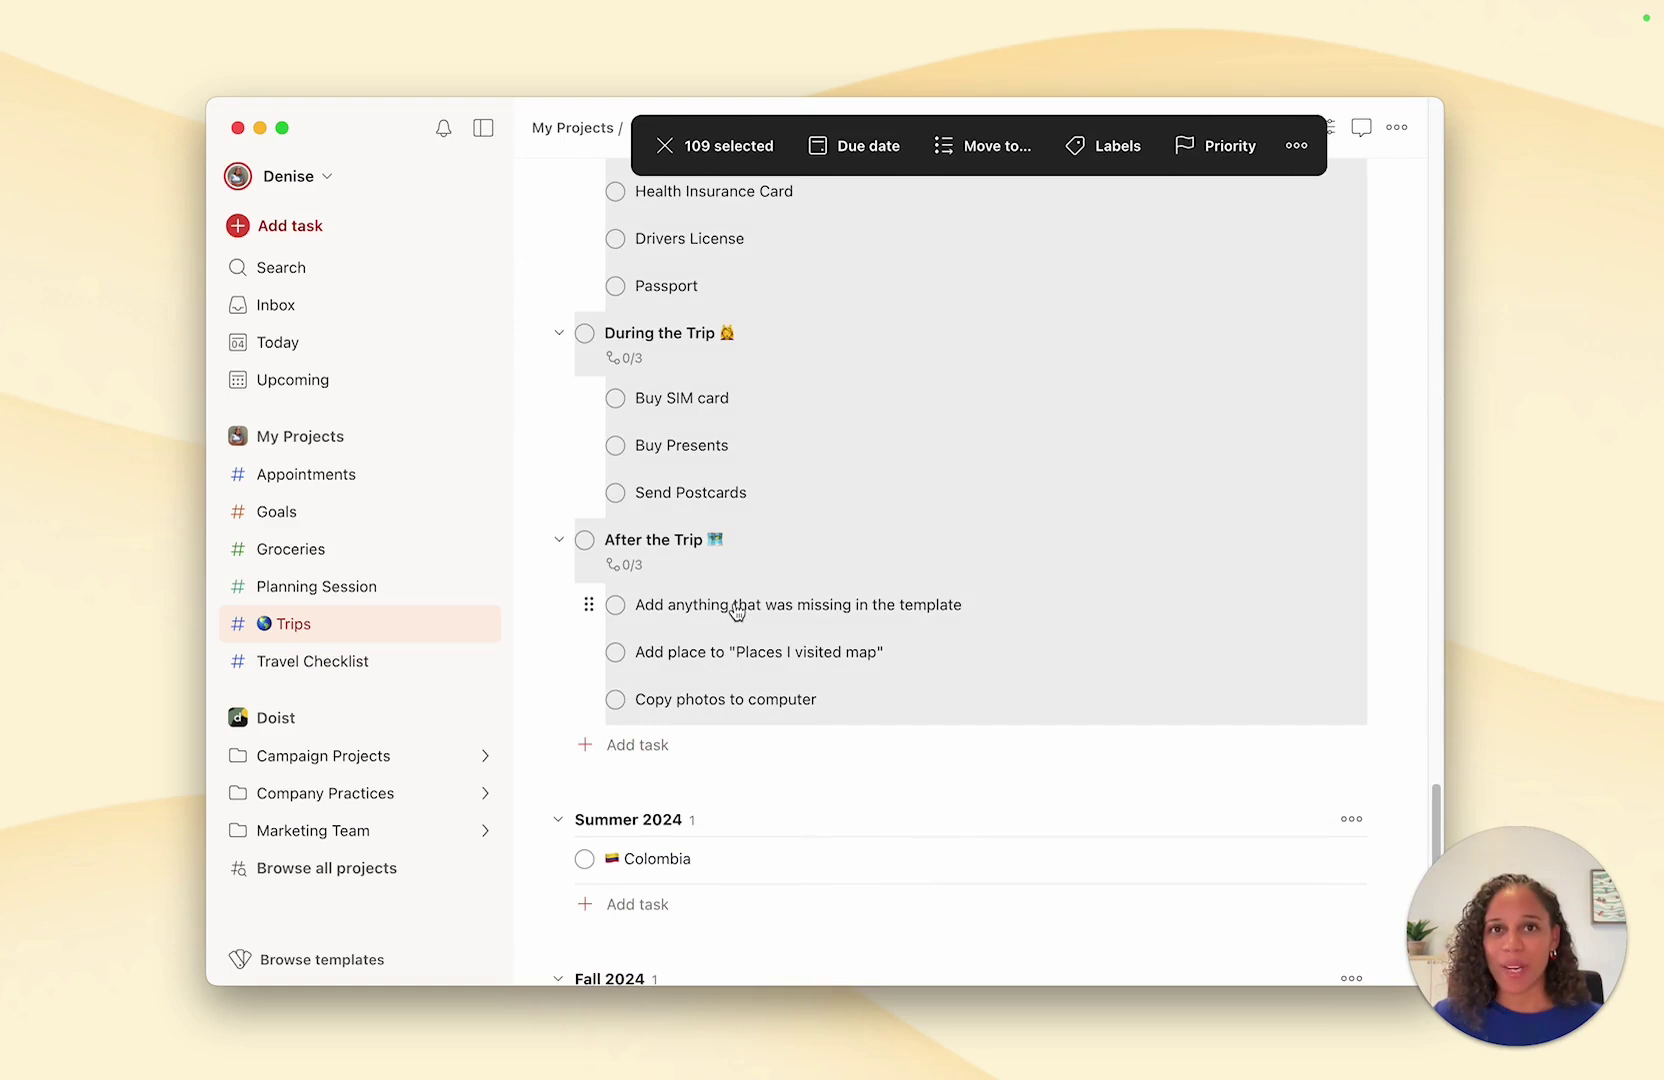
drag(737, 612, 775, 320)
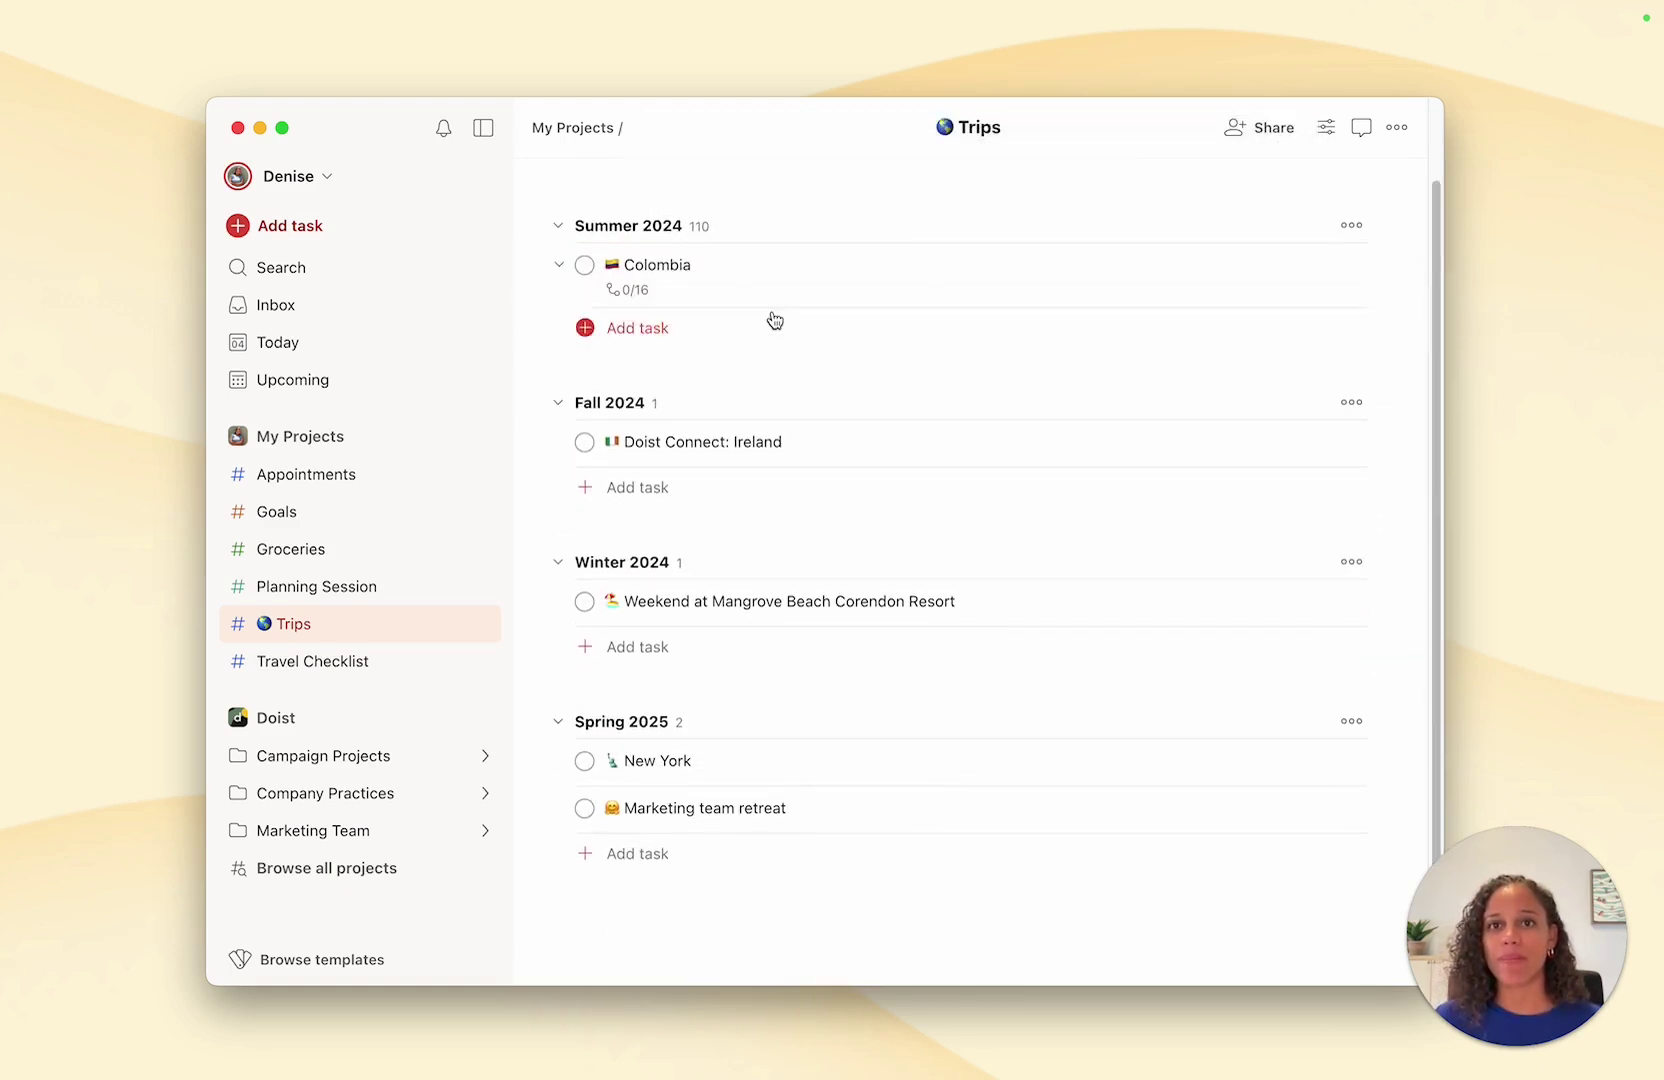
scroll(775, 320, up, 2)
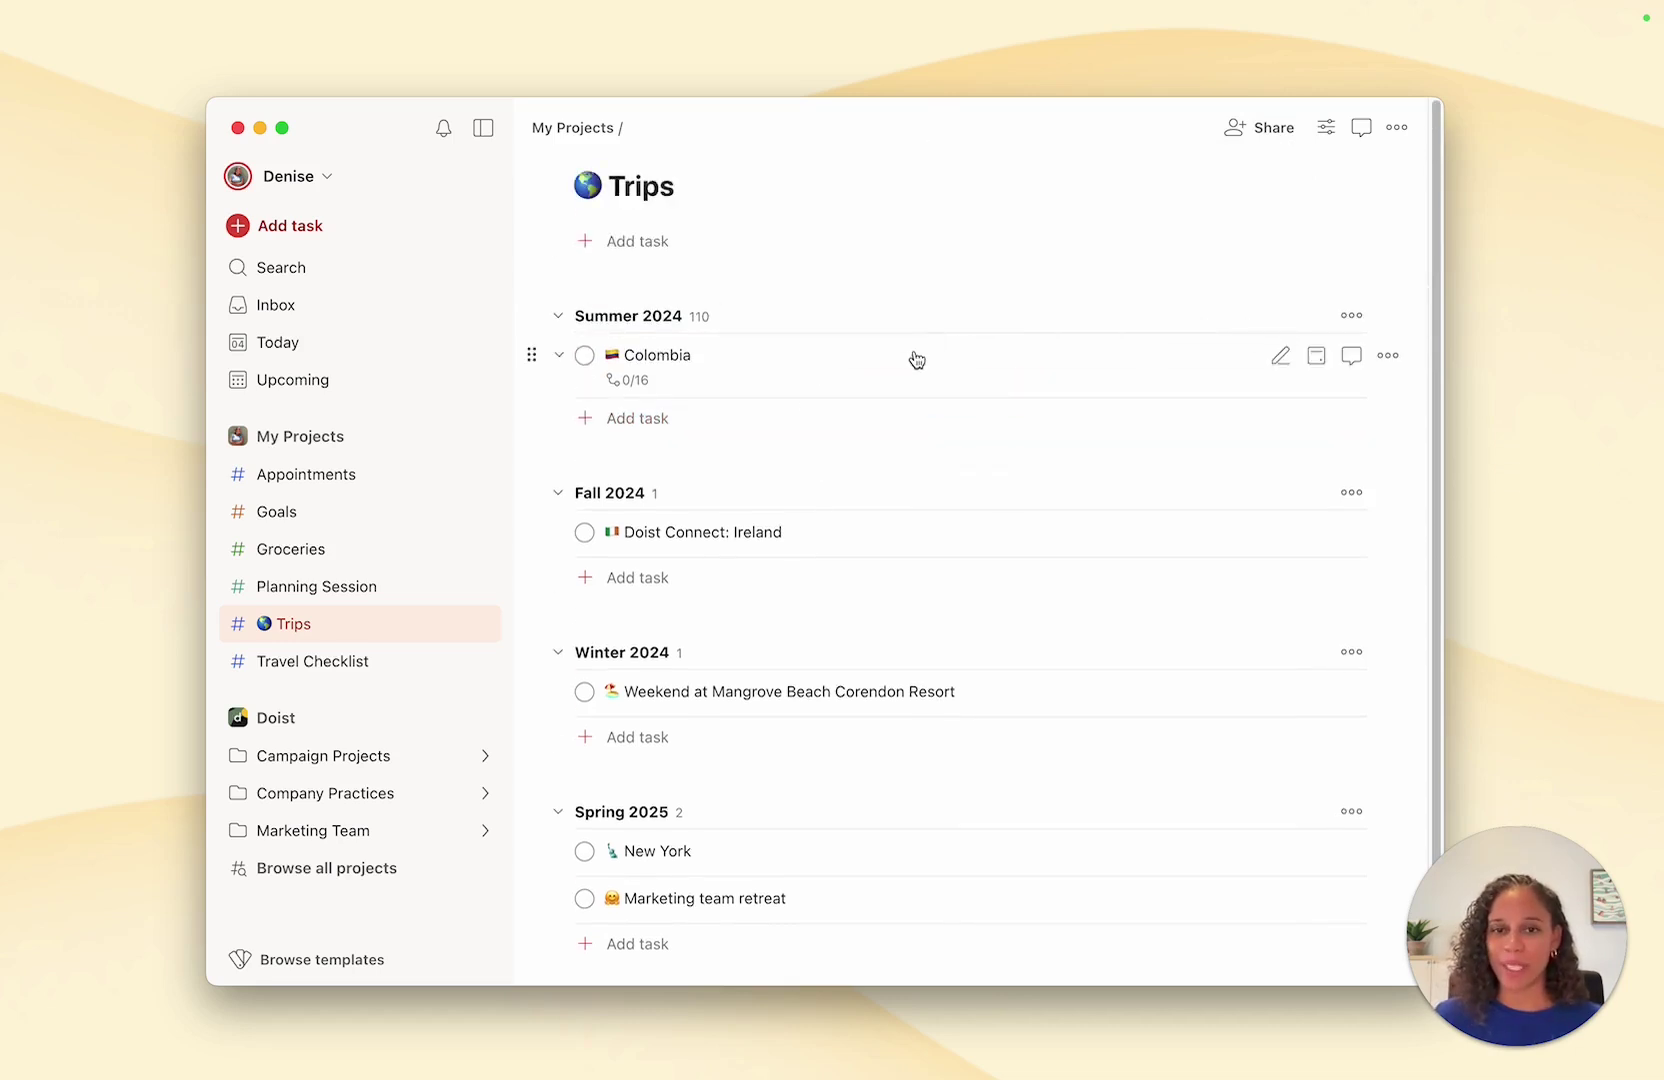